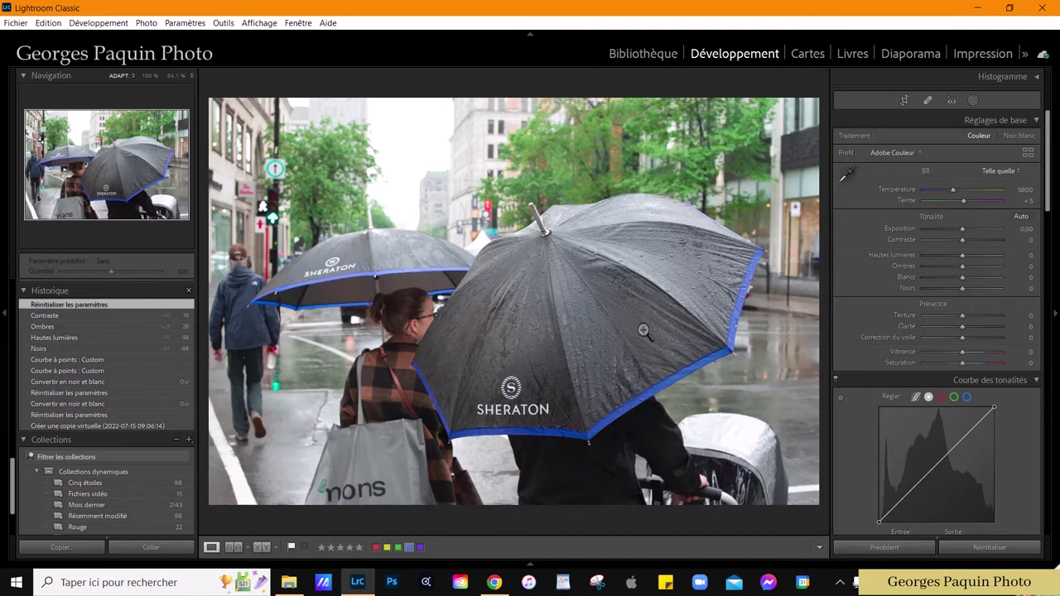
# - Switch the rainy street photo to Black & White using the Adobe Monochrome profile
pyautogui.scroll(-3, 861, 276)
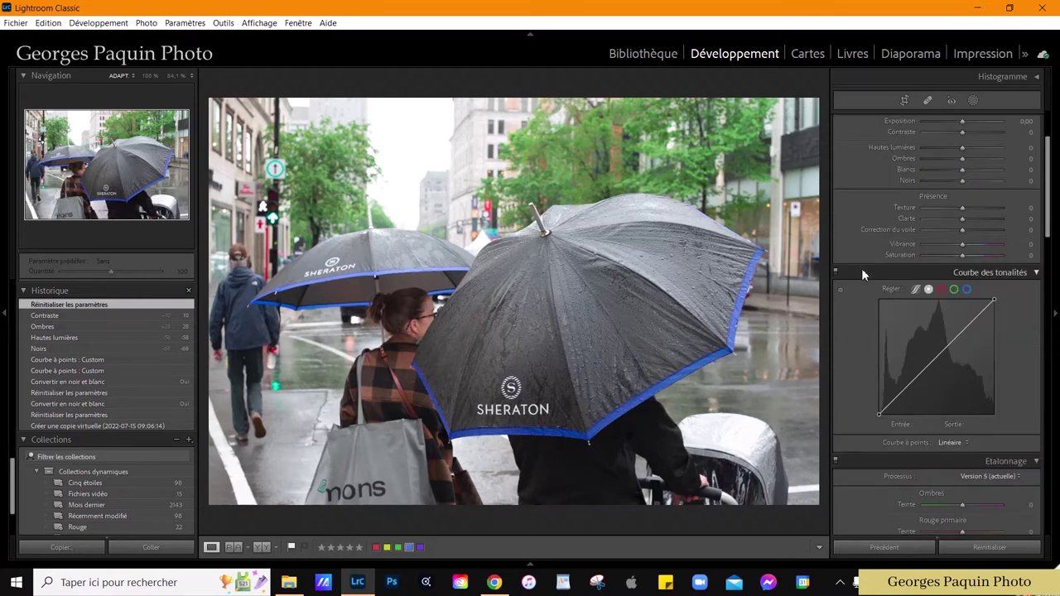
pyautogui.scroll(3, 861, 270)
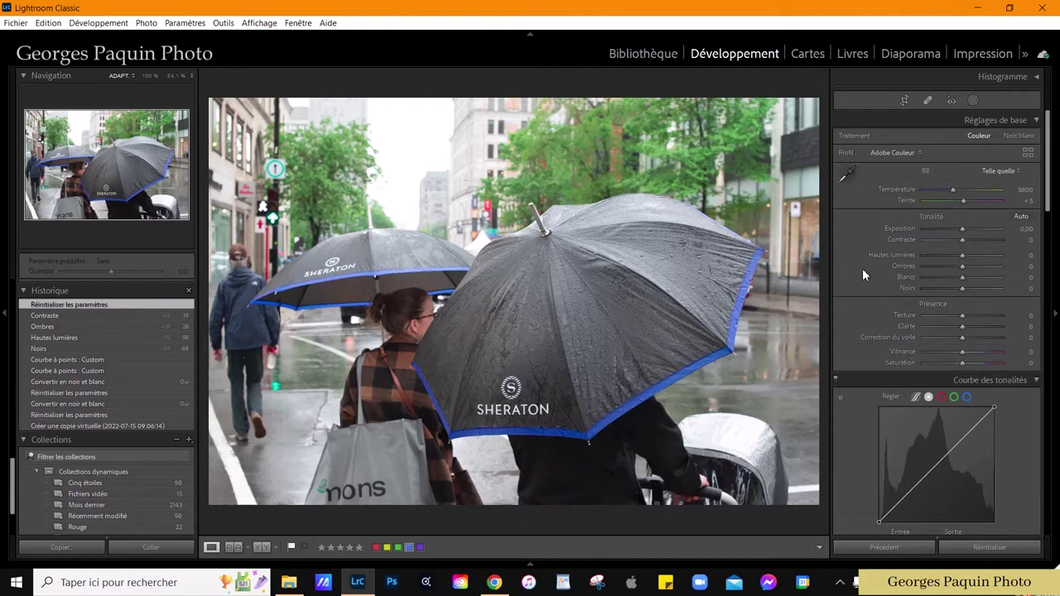
pyautogui.click(1021, 136)
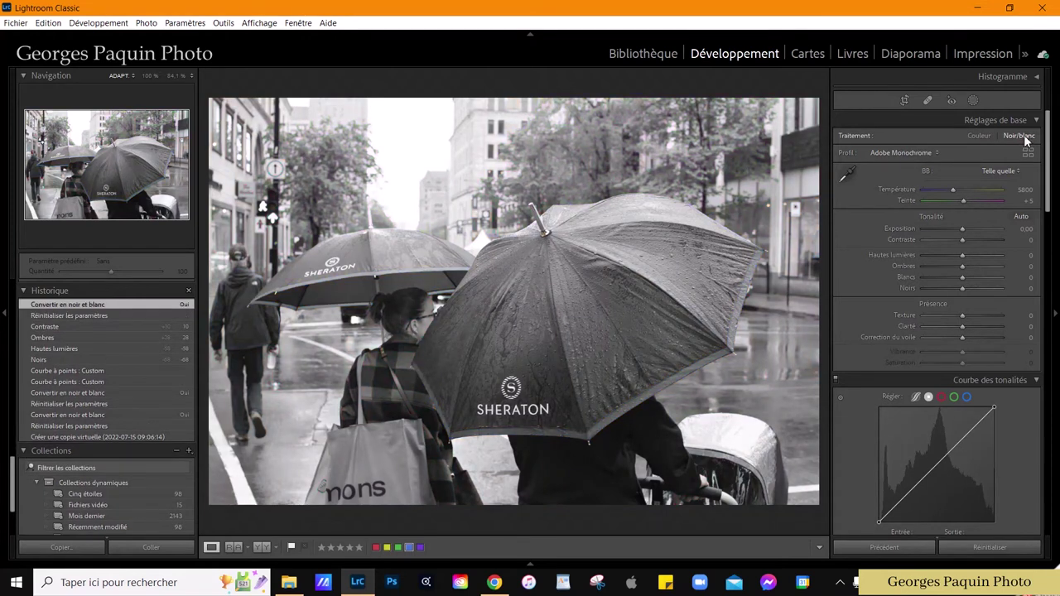
pyautogui.scroll(-3, 851, 264)
pyautogui.scroll(-2, 850, 264)
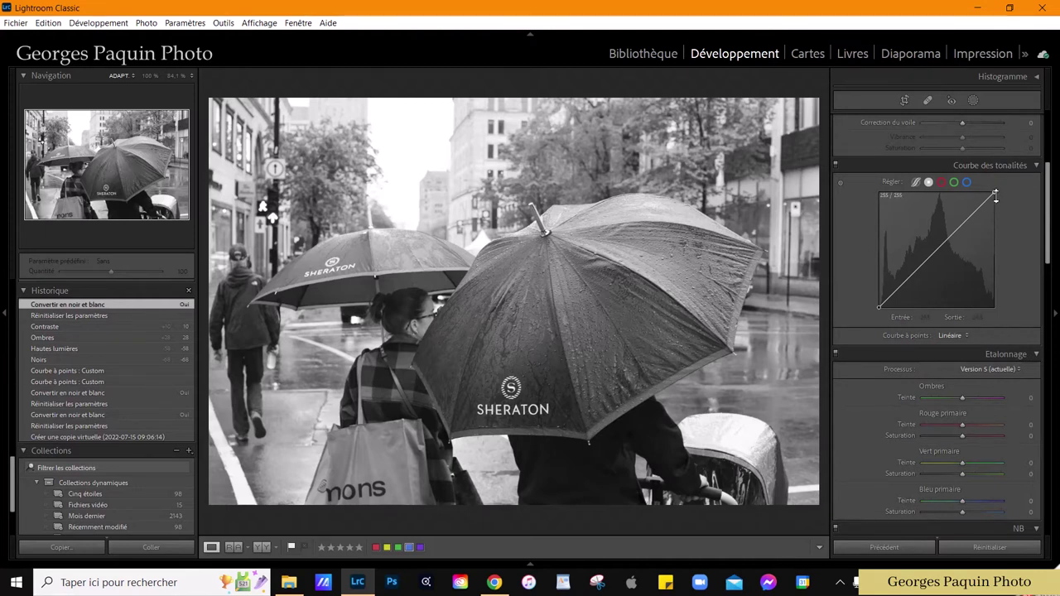
# - Darken the photo with a point curve: lower the white endpoint, add shadow and midtone points (150→104)
pyautogui.moveTo(995, 196); pyautogui.dragTo(1001, 203)
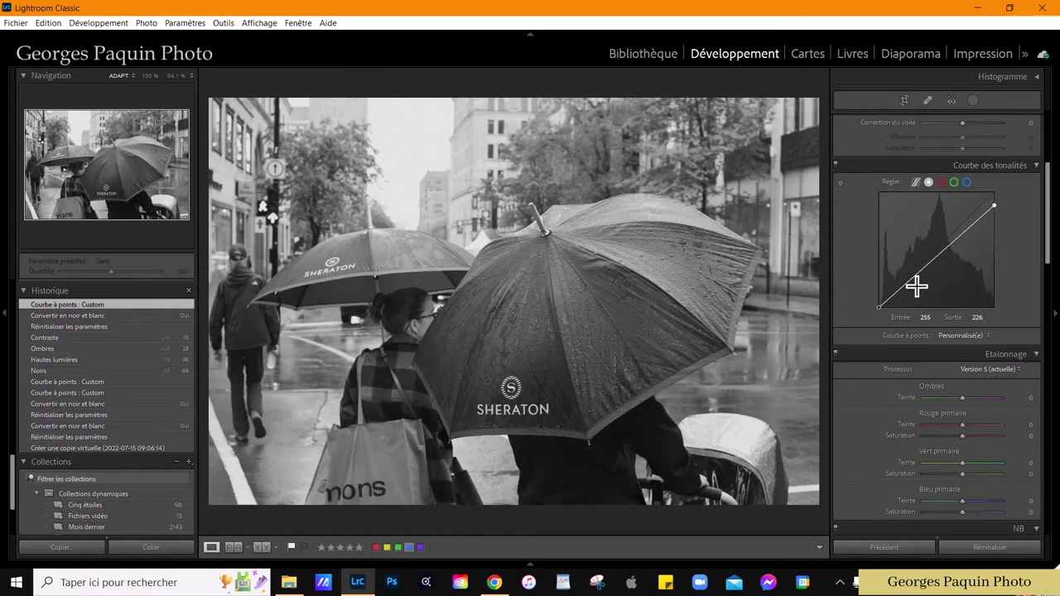
pyautogui.moveTo(911, 279); pyautogui.dragTo(907, 299)
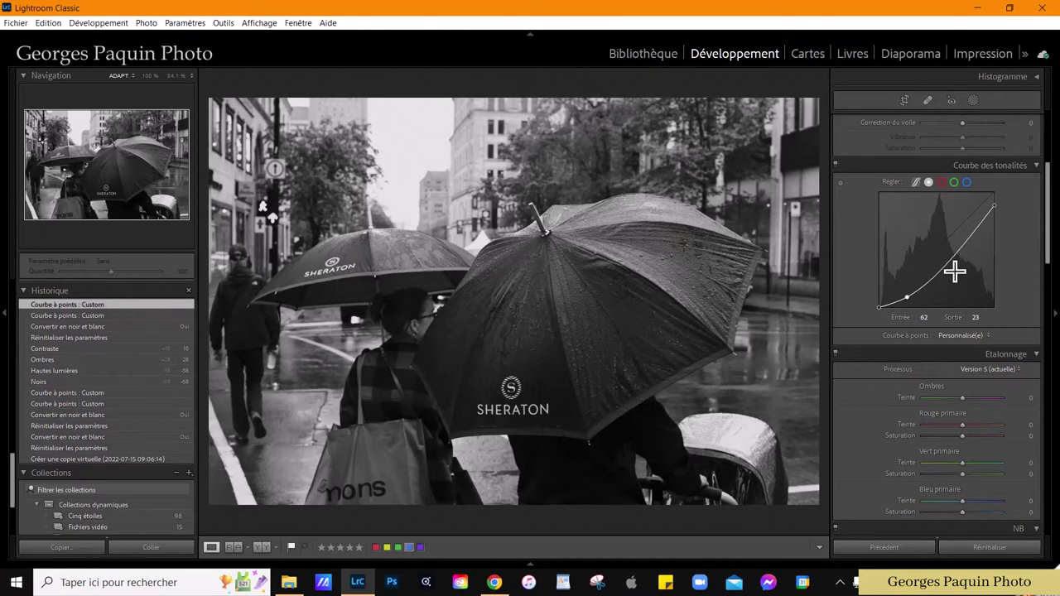
pyautogui.moveTo(950, 271); pyautogui.dragTo(946, 261)
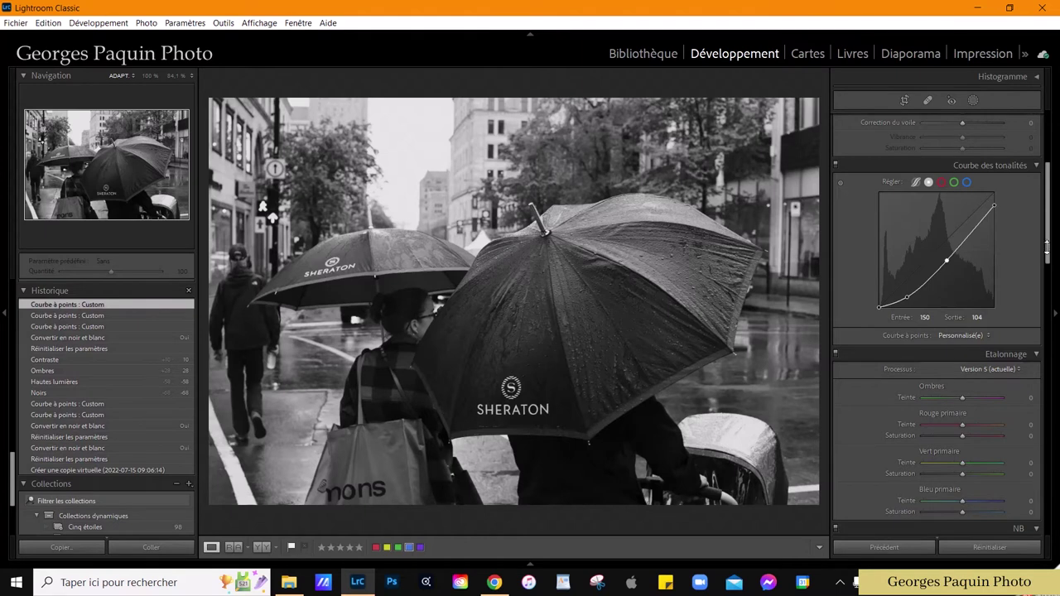
pyautogui.scroll(3, 1026, 258)
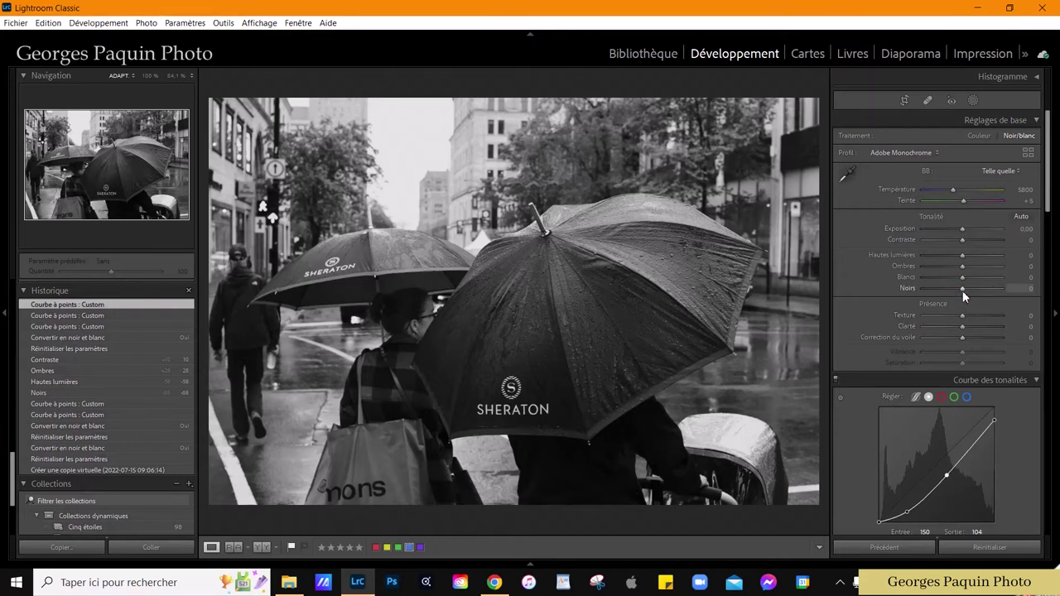
# - Set Blacks −13, Shadows +41, Highlights −41, Whites +17 and Contrast +11
pyautogui.moveTo(961, 300); pyautogui.dragTo(957, 297)
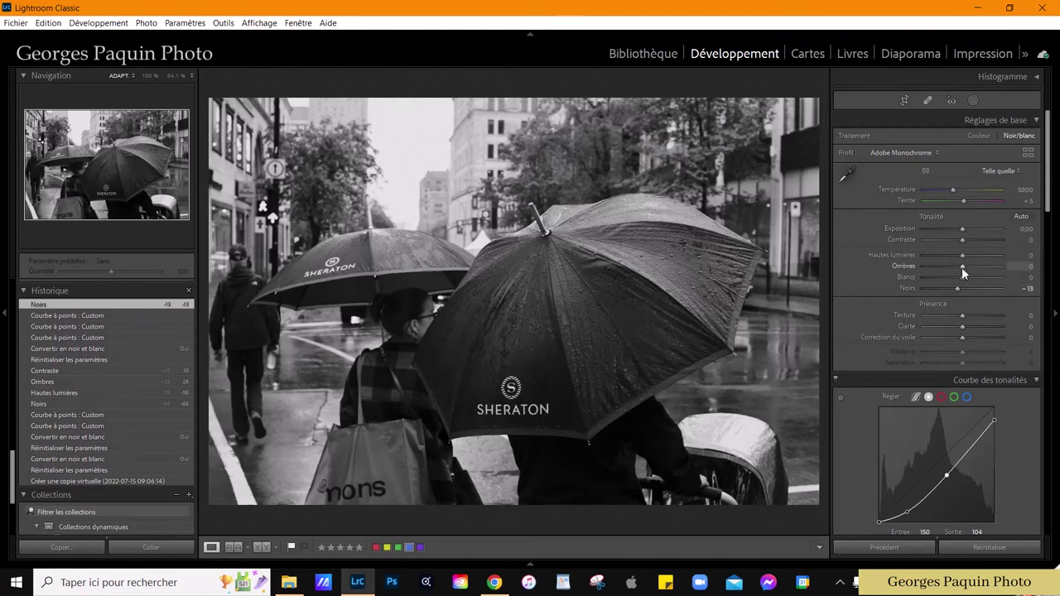
pyautogui.moveTo(962, 267)
pyautogui.mouseDown()
pyautogui.moveTo(978, 268)
pyautogui.moveTo(946, 268)
pyautogui.moveTo(970, 282)
pyautogui.mouseUp()
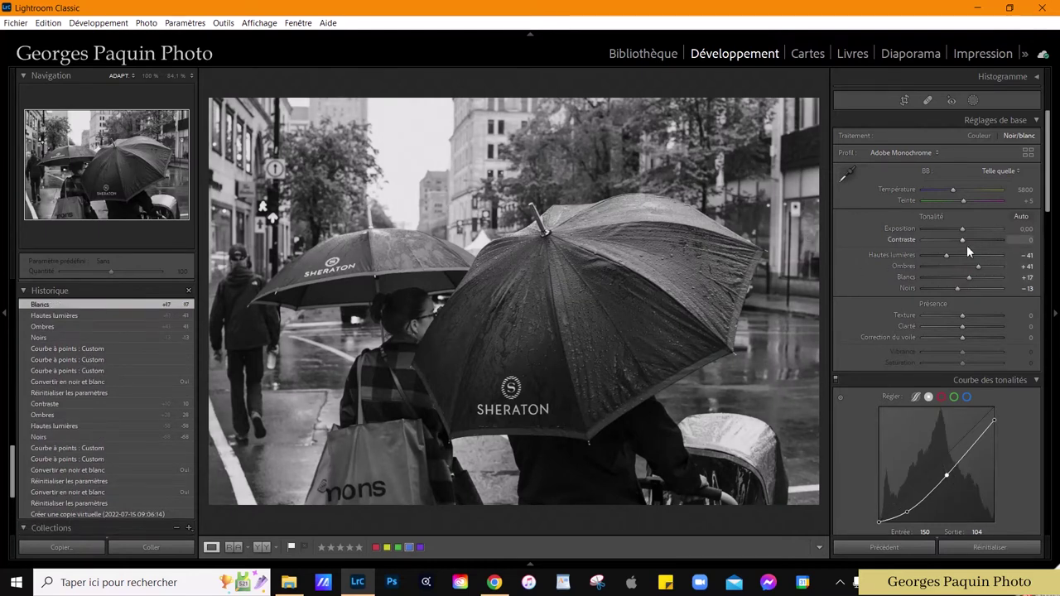
pyautogui.moveTo(963, 240); pyautogui.dragTo(965, 243)
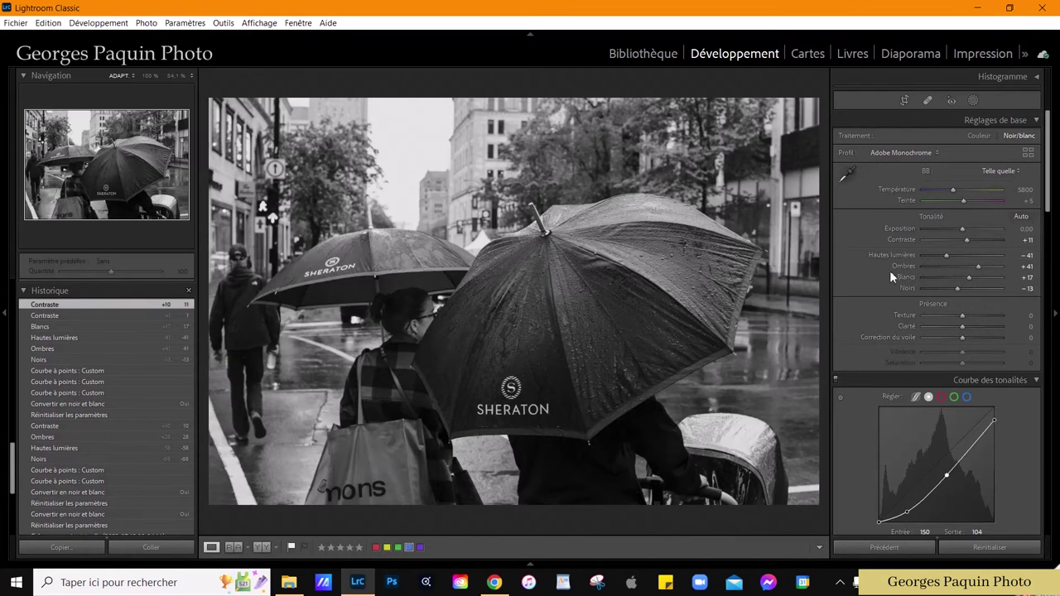
pyautogui.scroll(-3, 872, 287)
# - Zoom to 100% on the woman's face beside the umbrella and pan to frame it
pyautogui.scroll(-5, 853, 325)
pyautogui.scroll(-5, 853, 325)
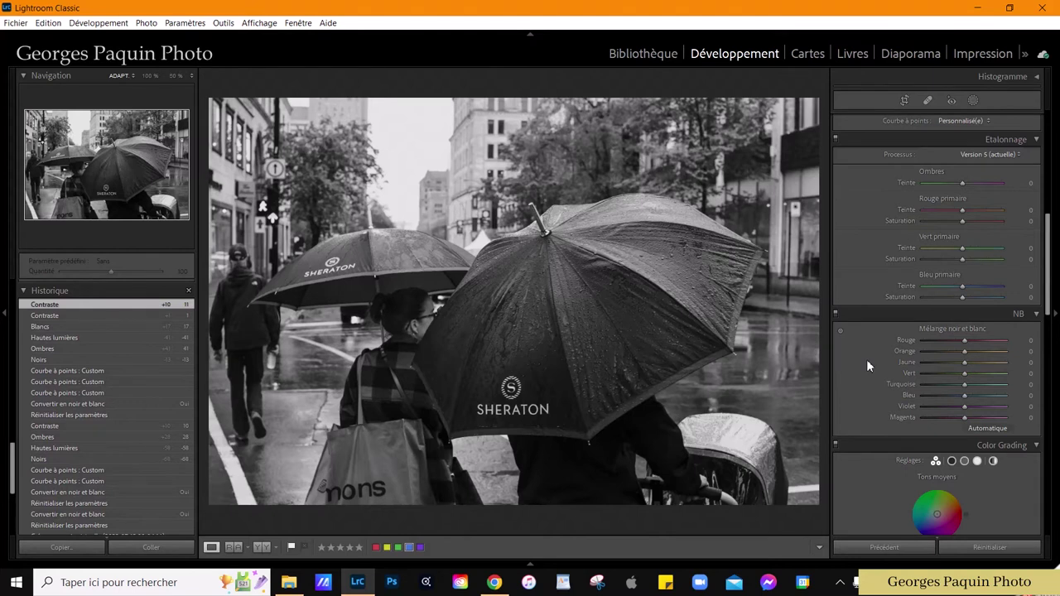
pyautogui.click(418, 333)
pyautogui.moveTo(326, 336); pyautogui.dragTo(556, 324)
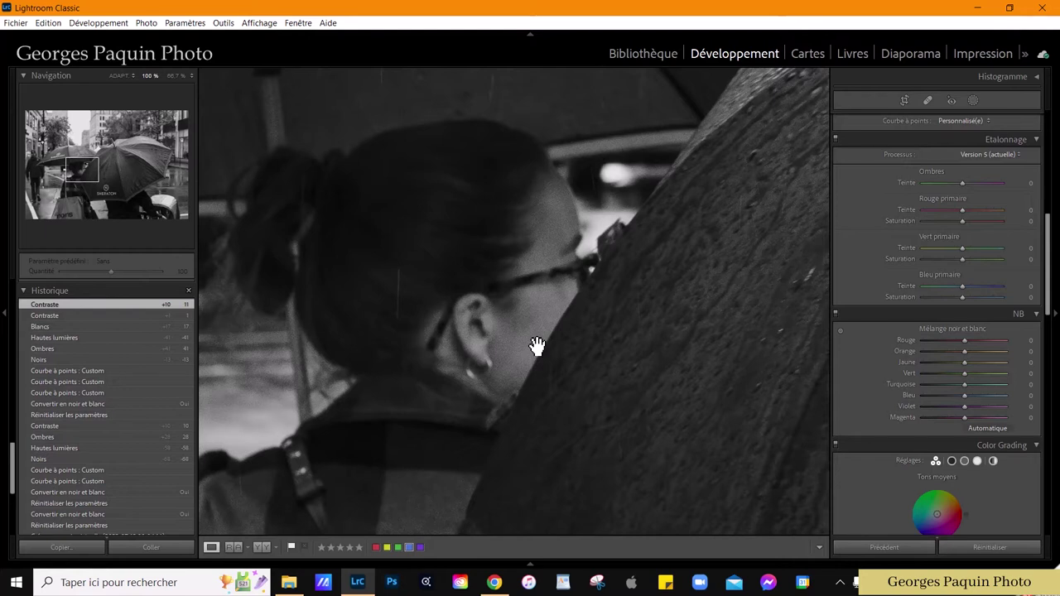
# - Brighten her skin in the B&W mix (Red +25, Orange +35, Yellow +30), then zoom back out
pyautogui.click(841, 331)
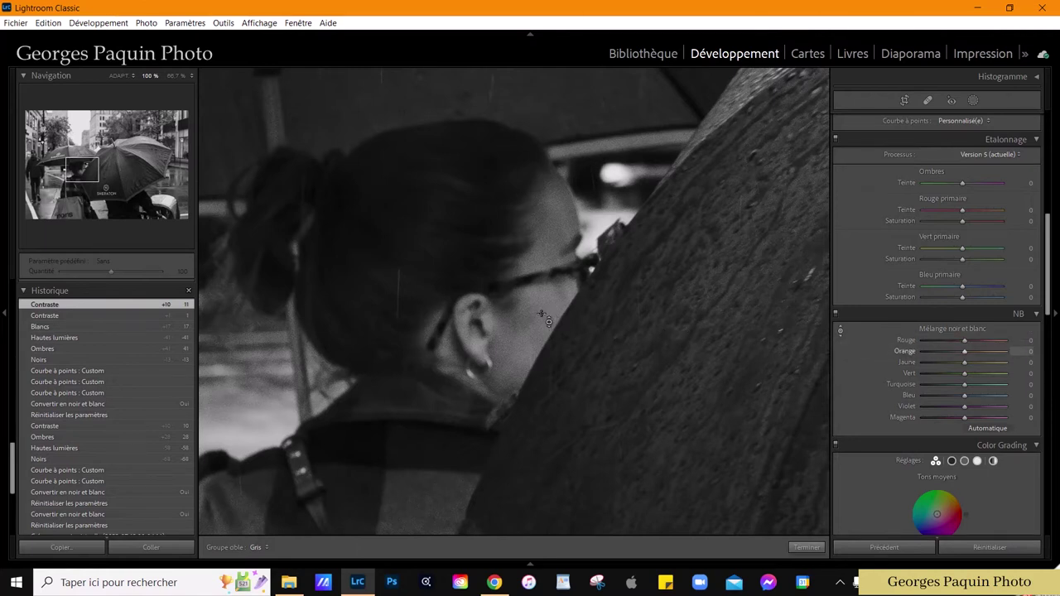
pyautogui.moveTo(522, 332); pyautogui.dragTo(521, 308)
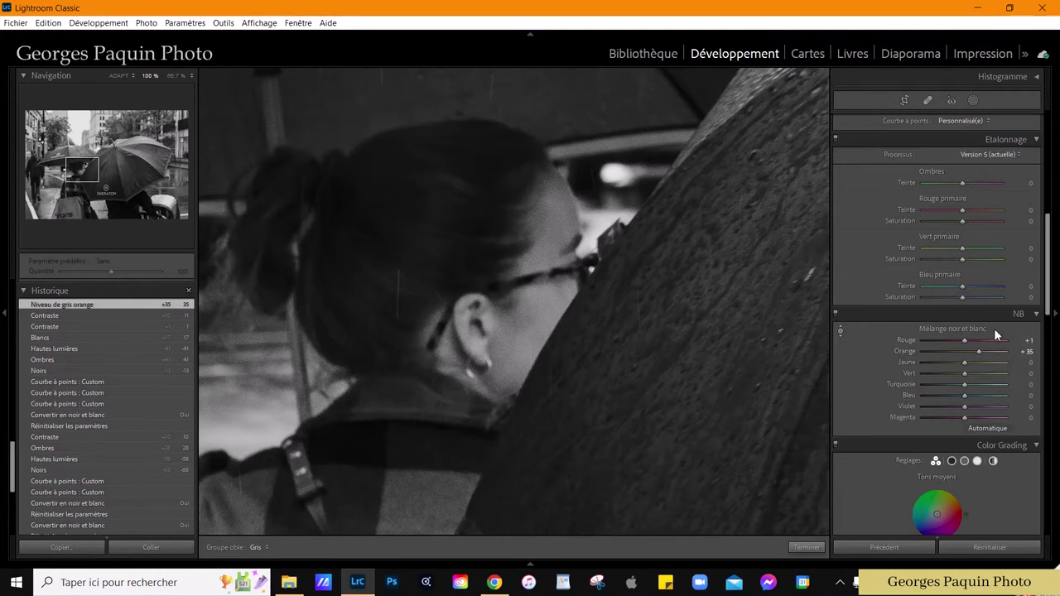
pyautogui.moveTo(968, 342); pyautogui.dragTo(974, 340)
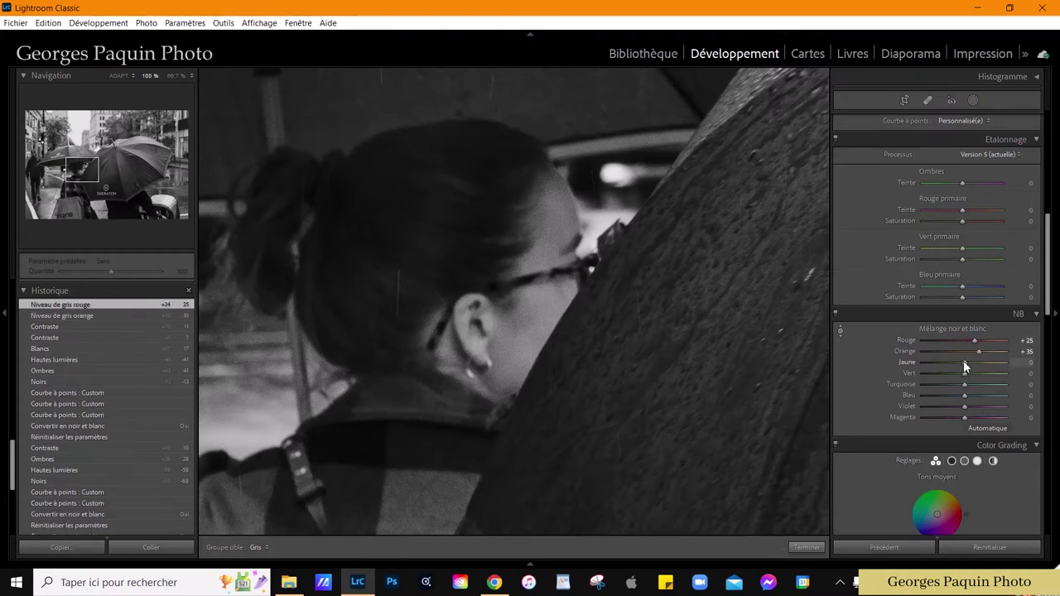
pyautogui.moveTo(964, 362); pyautogui.dragTo(977, 362)
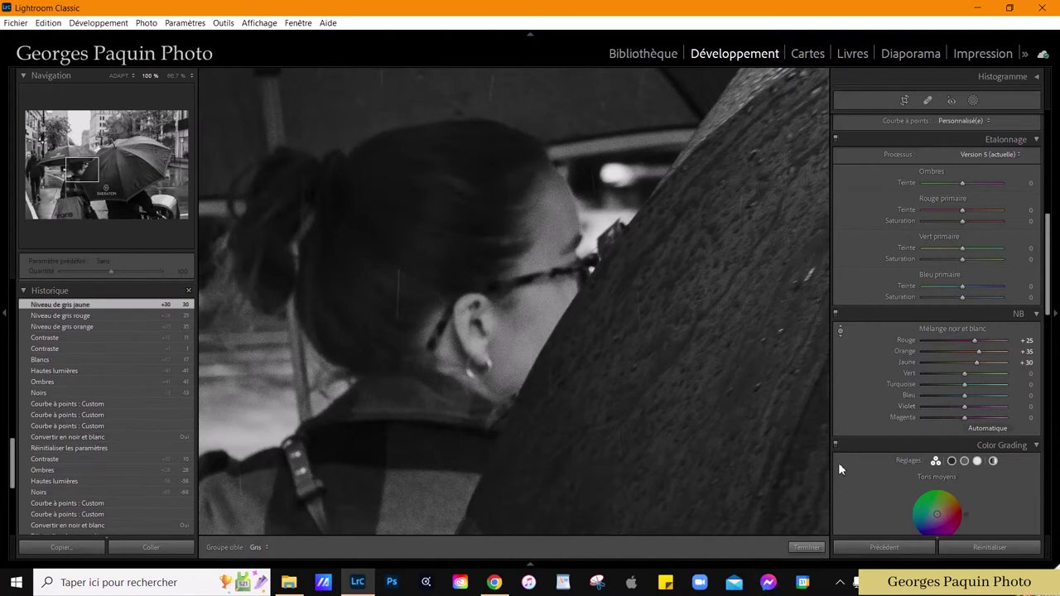
pyautogui.click(807, 547)
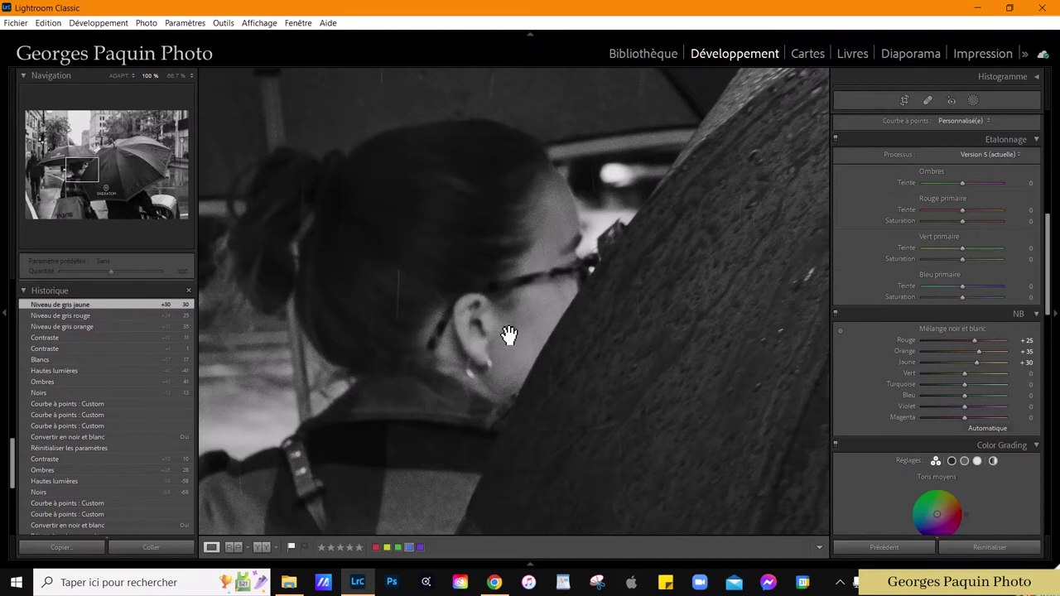
pyautogui.click(531, 290)
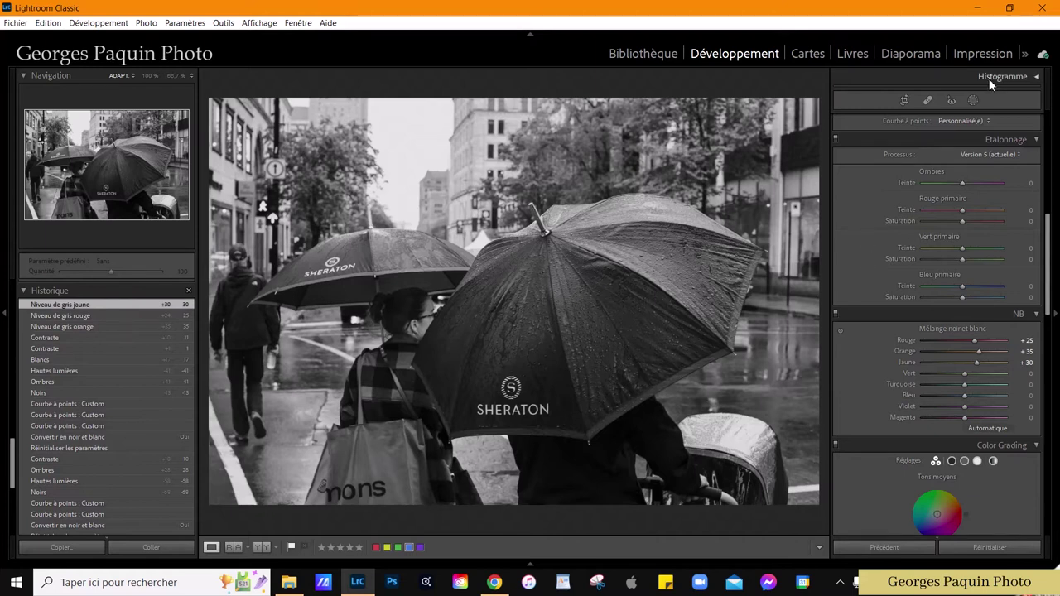
# - Add a luminance range mask sampled from the umbrella, narrowed to 10/52, with overlay hidden
pyautogui.click(972, 99)
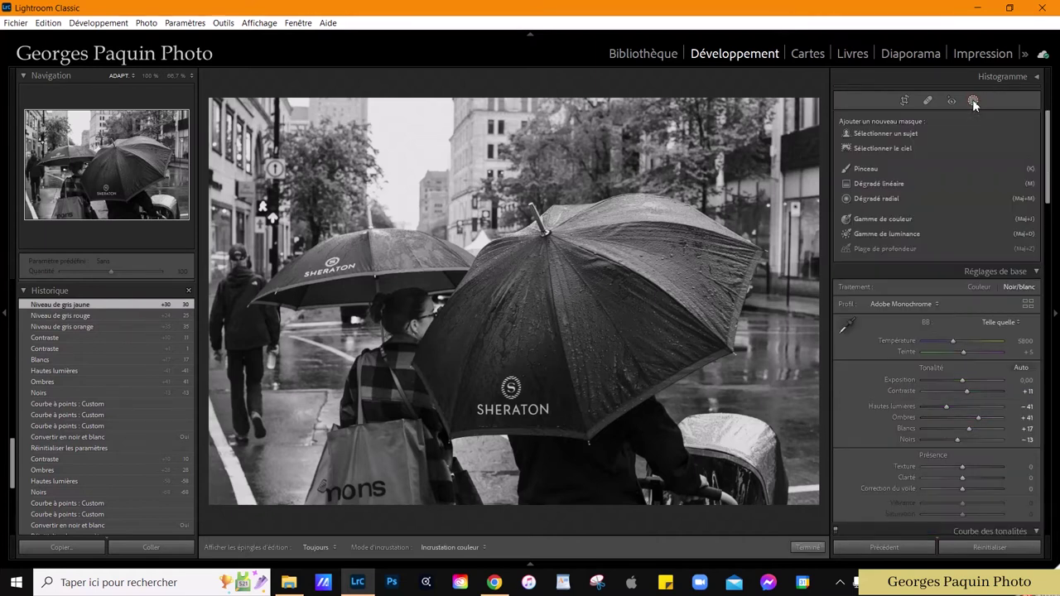
pyautogui.click(904, 236)
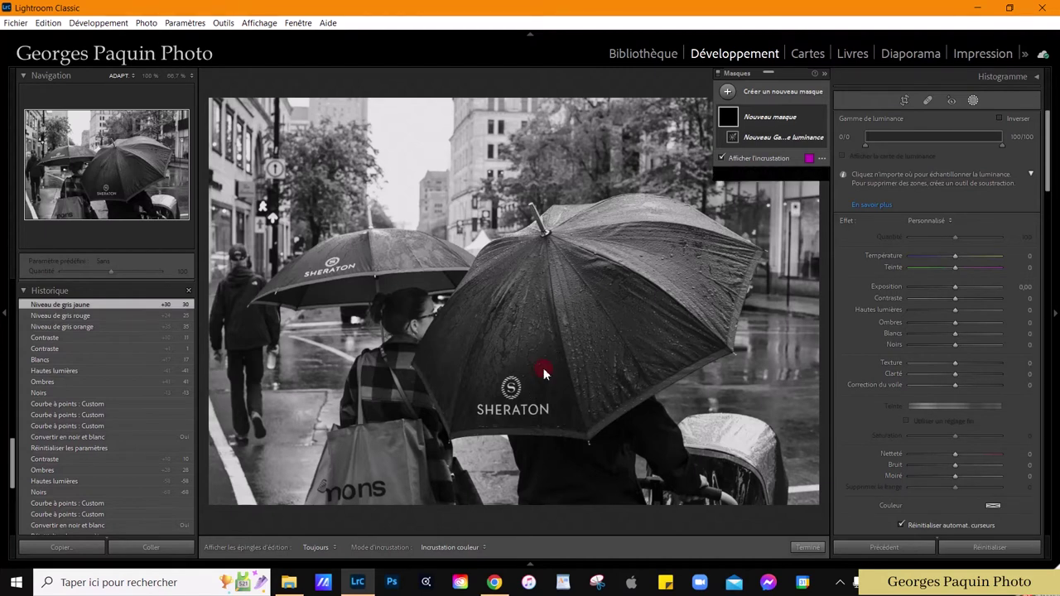
pyautogui.click(543, 368)
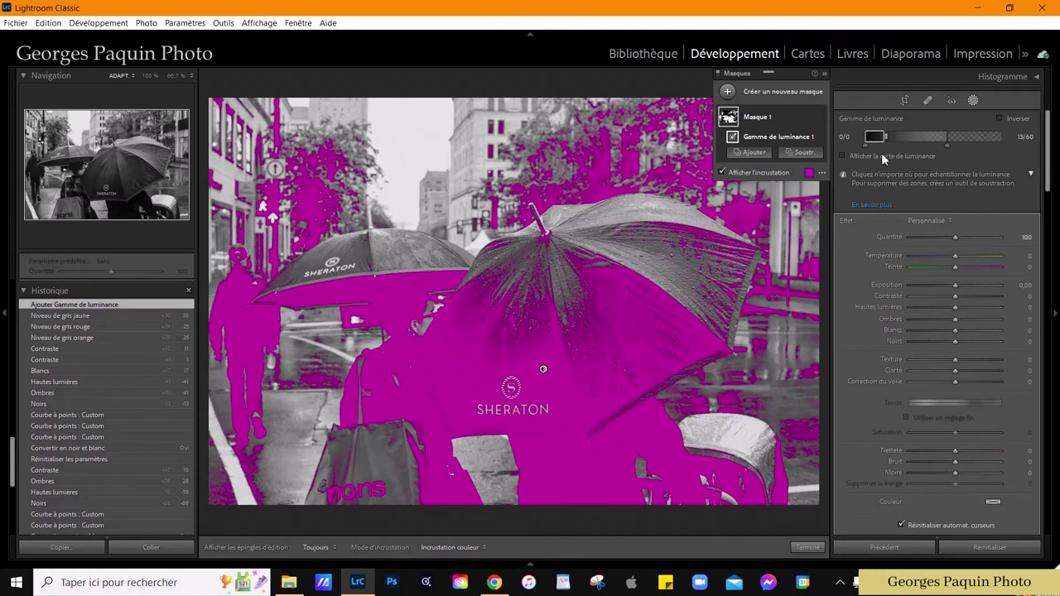
pyautogui.moveTo(887, 136); pyautogui.dragTo(880, 137)
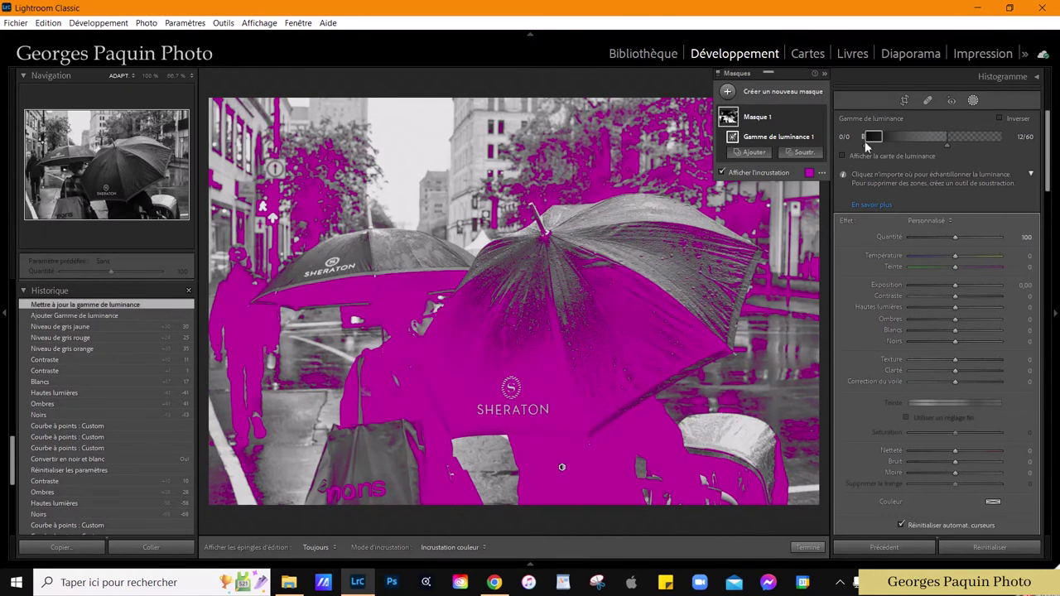
pyautogui.moveTo(875, 140); pyautogui.dragTo(936, 147)
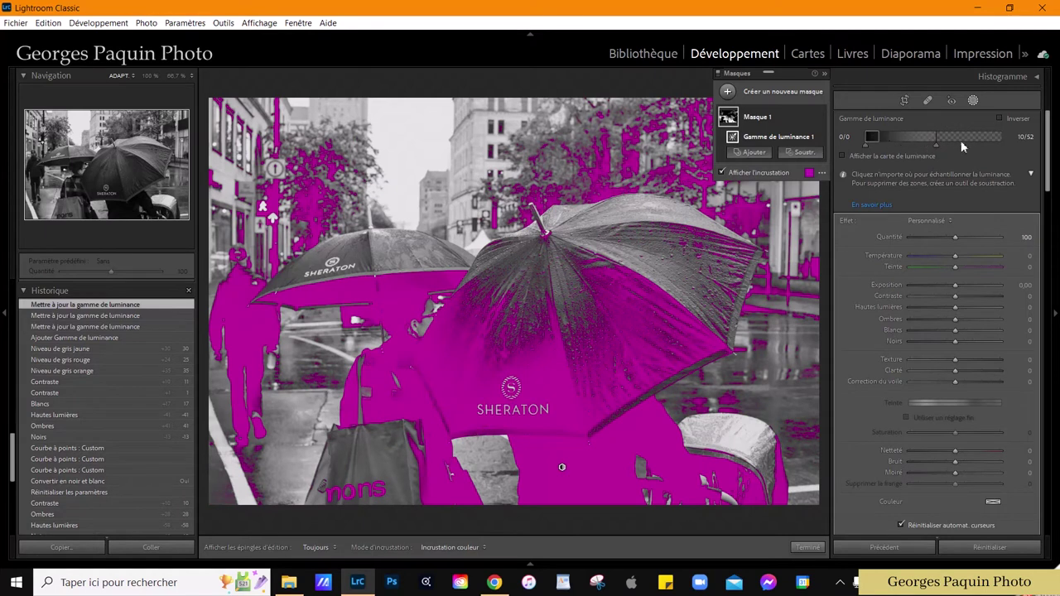
pyautogui.click(765, 173)
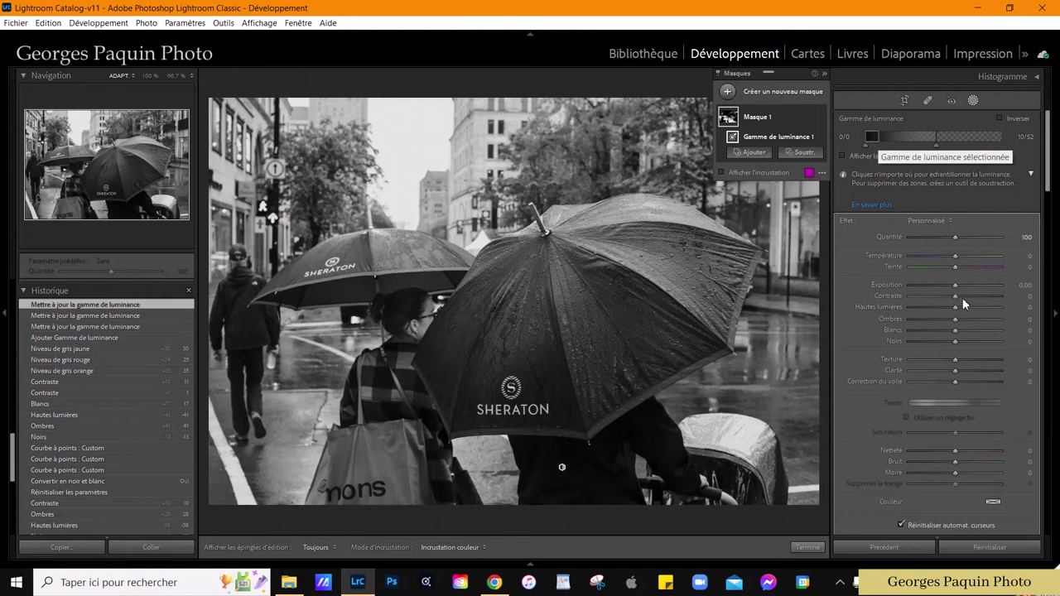
# - Set Masque 1's exposure to −0.60 and show the mask overlay again
pyautogui.scroll(-5, 955, 287)
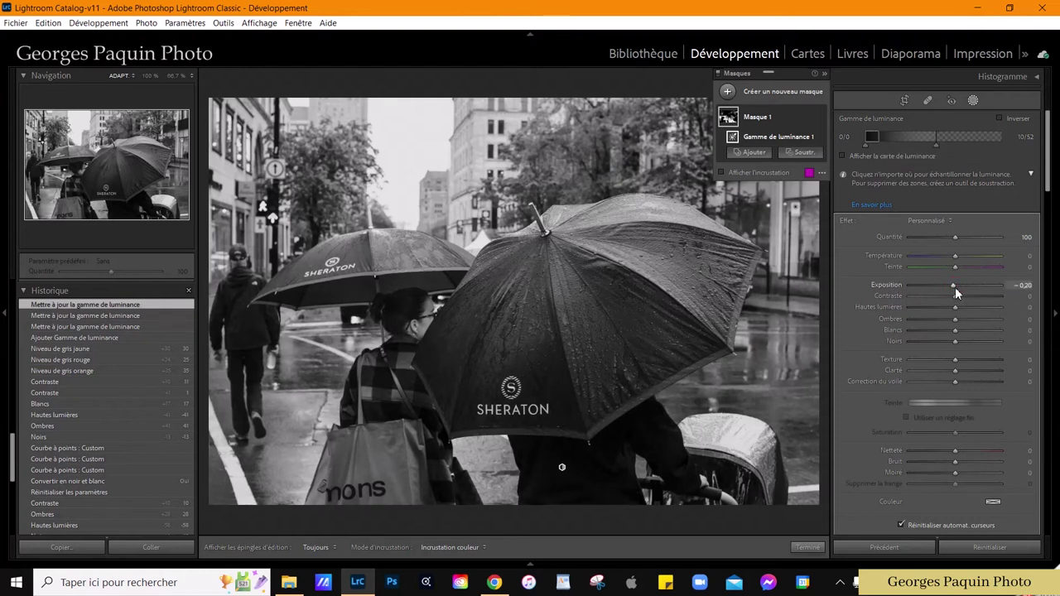
pyautogui.scroll(-1, 955, 288)
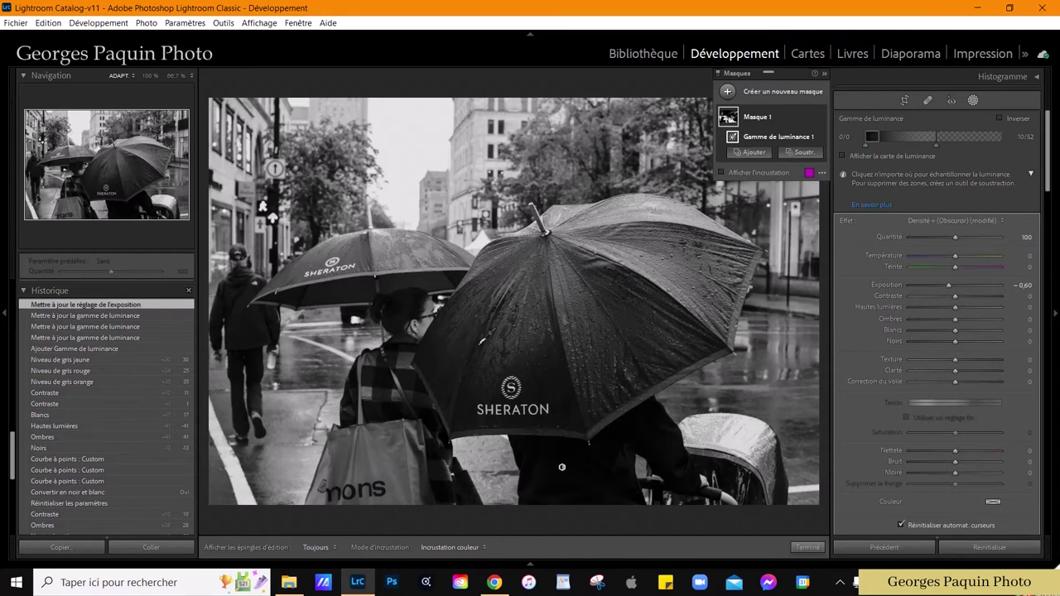
pyautogui.click(758, 172)
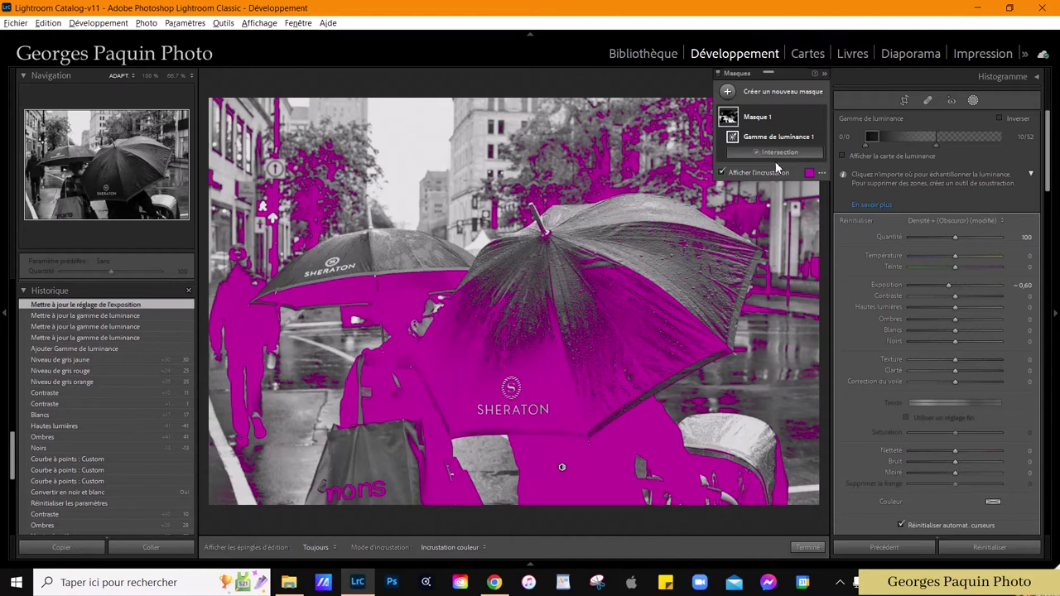
# - Intersect Masque 1 with a brush and paint a first stroke across the umbrella centre
pyautogui.press('alt')
pyautogui.click(777, 154)
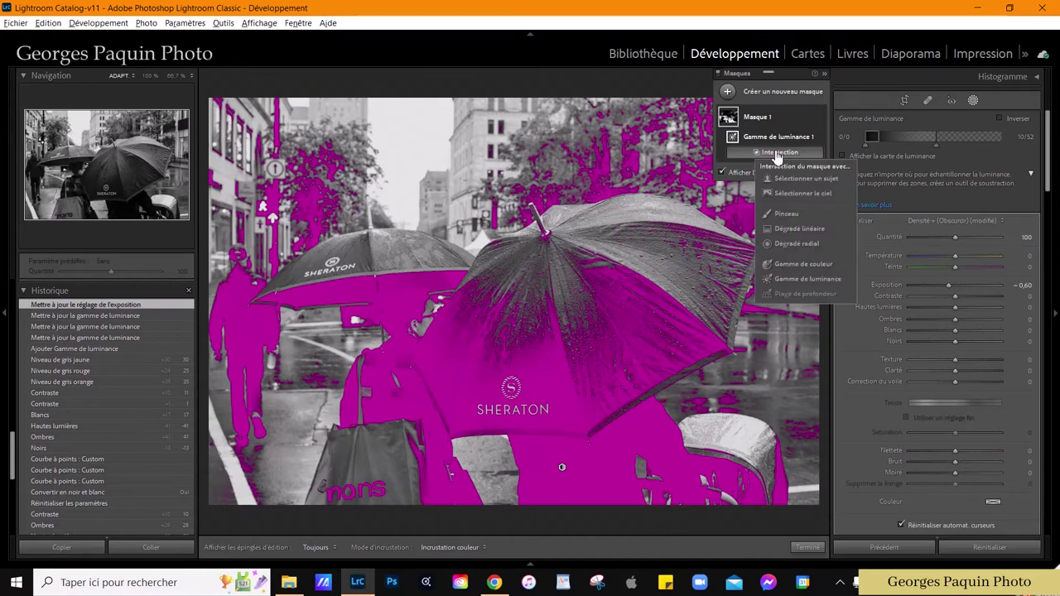
pyautogui.click(787, 214)
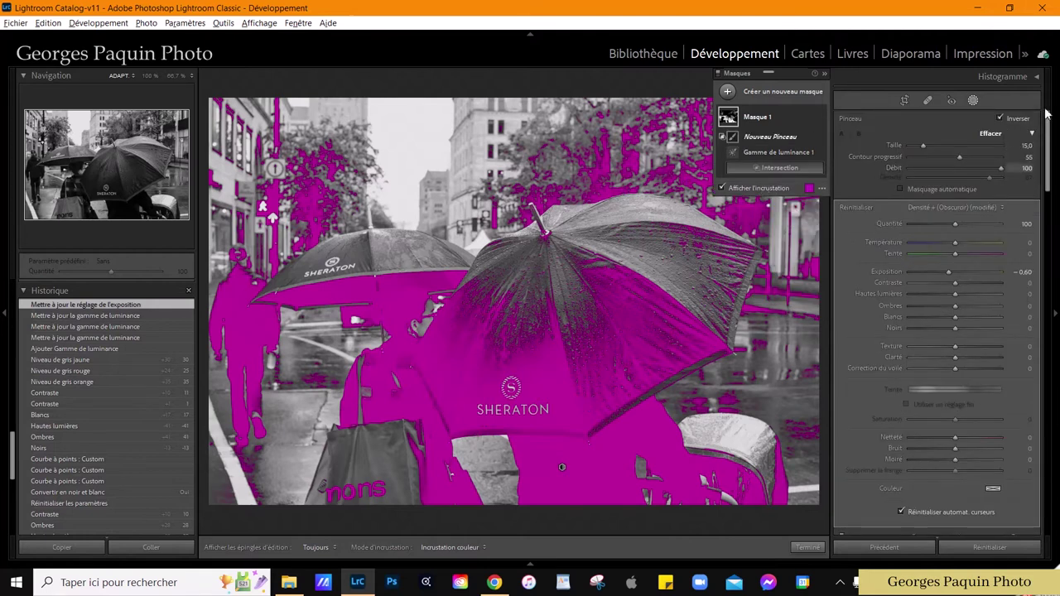
pyautogui.scroll(2, 562, 467)
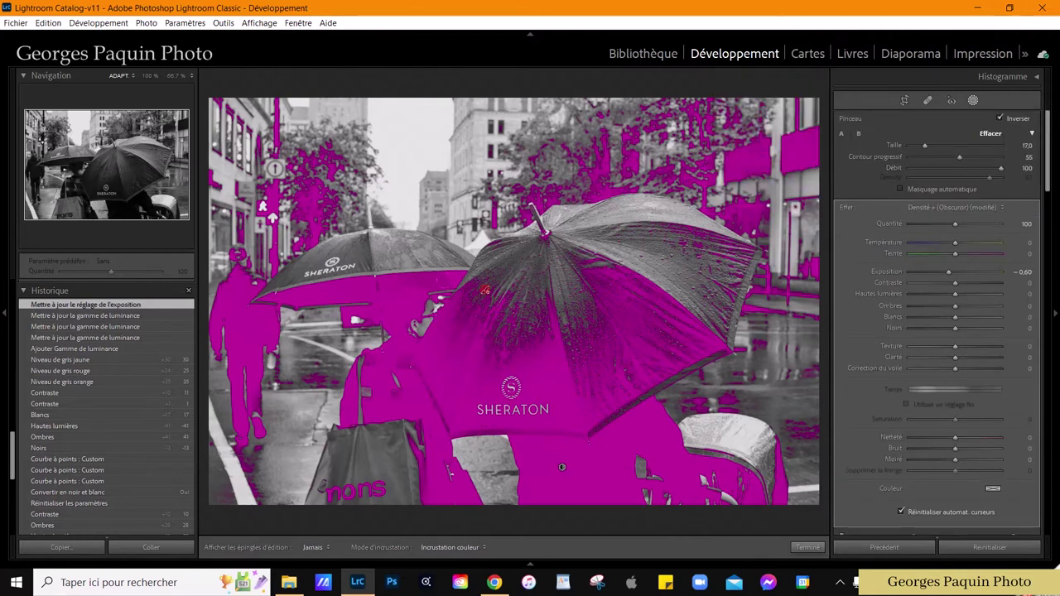
pyautogui.moveTo(439, 364)
pyautogui.mouseDown()
pyautogui.moveTo(612, 327)
pyautogui.moveTo(704, 344)
pyautogui.moveTo(613, 414)
pyautogui.moveTo(547, 419)
pyautogui.moveTo(426, 377)
pyautogui.mouseUp()
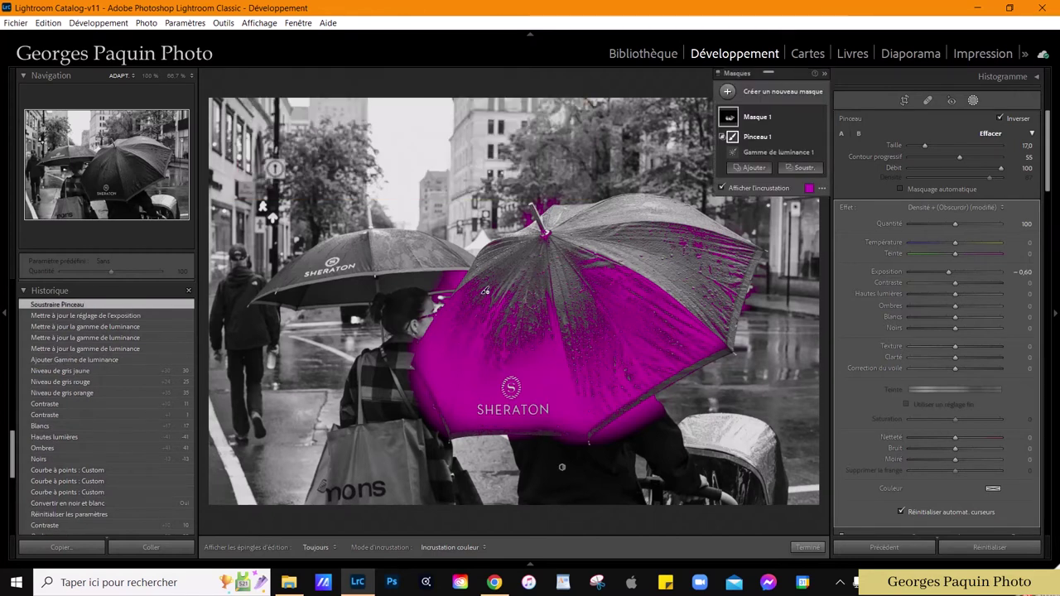
# - With brush flow and density at 100, paint along the umbrella's lower edge and tip; hide overlay
pyautogui.scroll(-3, 485, 290)
pyautogui.scroll(-2, 485, 290)
pyautogui.press('alt')
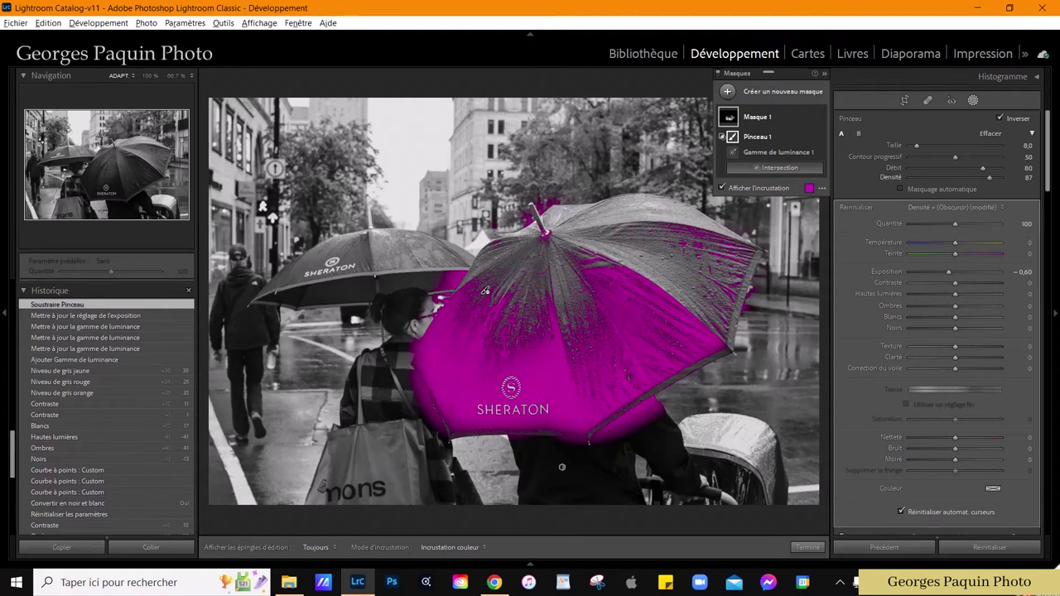
pyautogui.moveTo(984, 168)
pyautogui.mouseDown()
pyautogui.moveTo(1003, 168)
pyautogui.moveTo(1000, 178)
pyautogui.mouseUp()
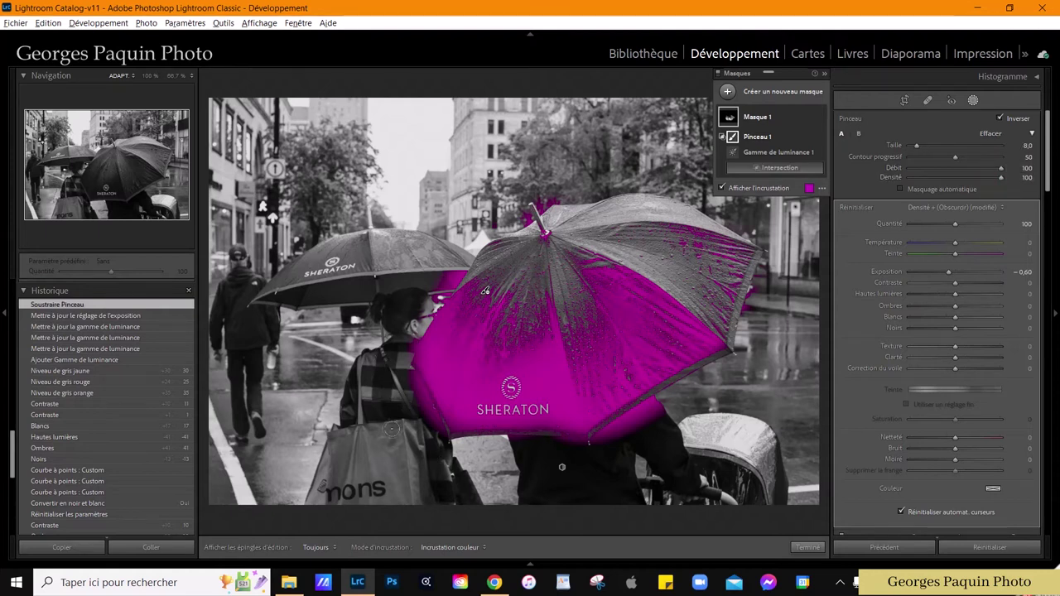
pyautogui.press('h')
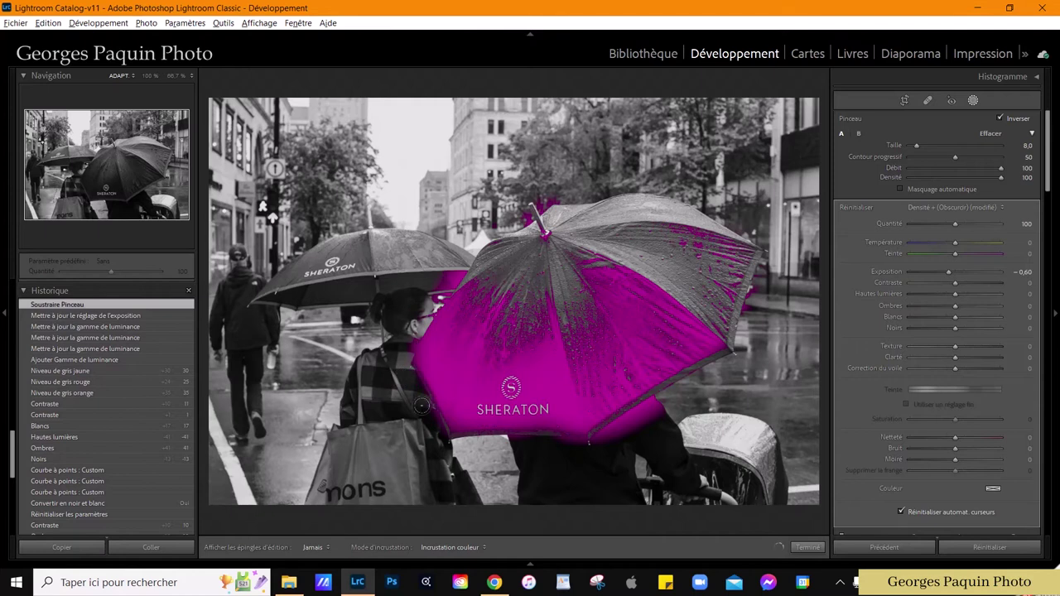
pyautogui.click(459, 472)
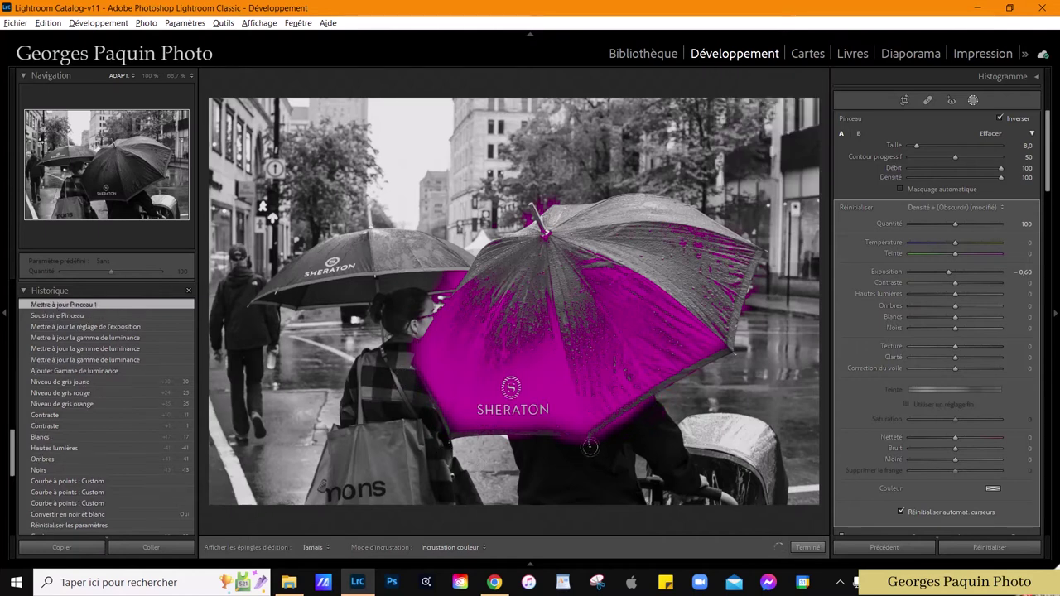
pyautogui.moveTo(668, 389); pyautogui.dragTo(489, 433)
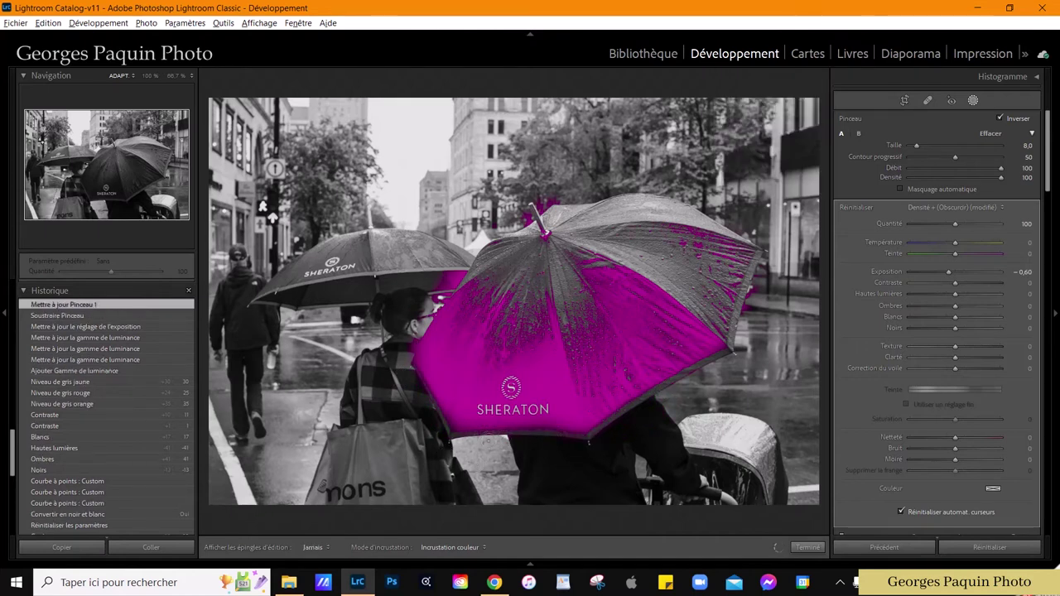
pyautogui.press('h')
pyautogui.press('h')
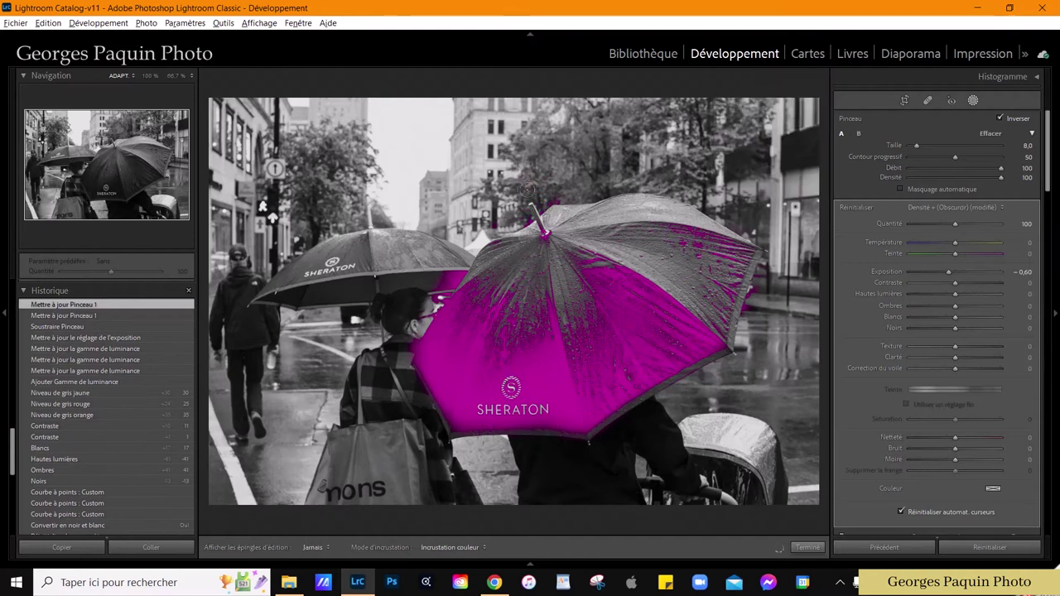
pyautogui.moveTo(434, 278); pyautogui.dragTo(424, 283)
pyautogui.press('h')
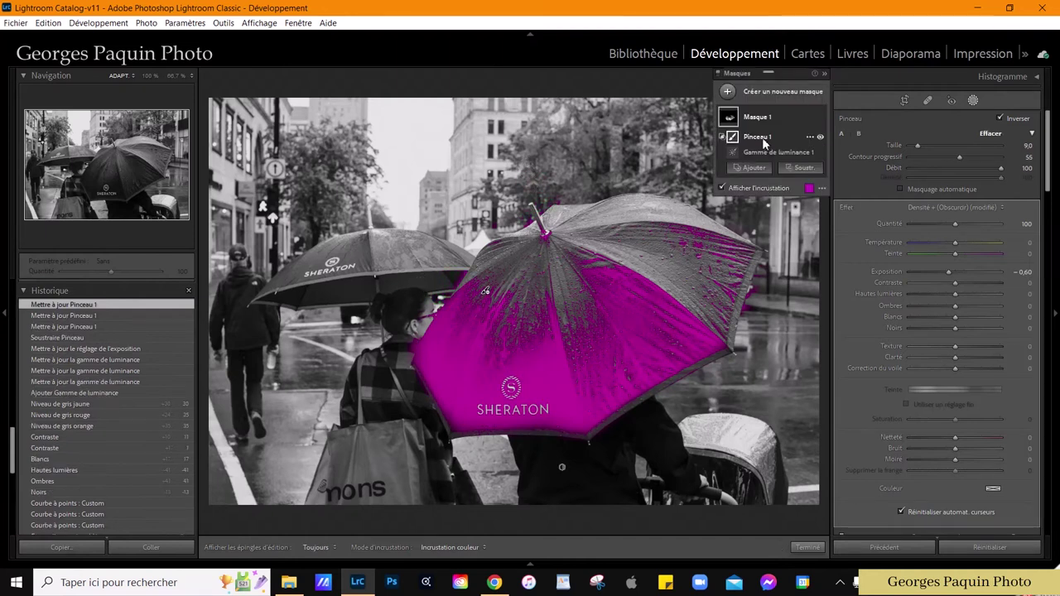
pyautogui.click(768, 189)
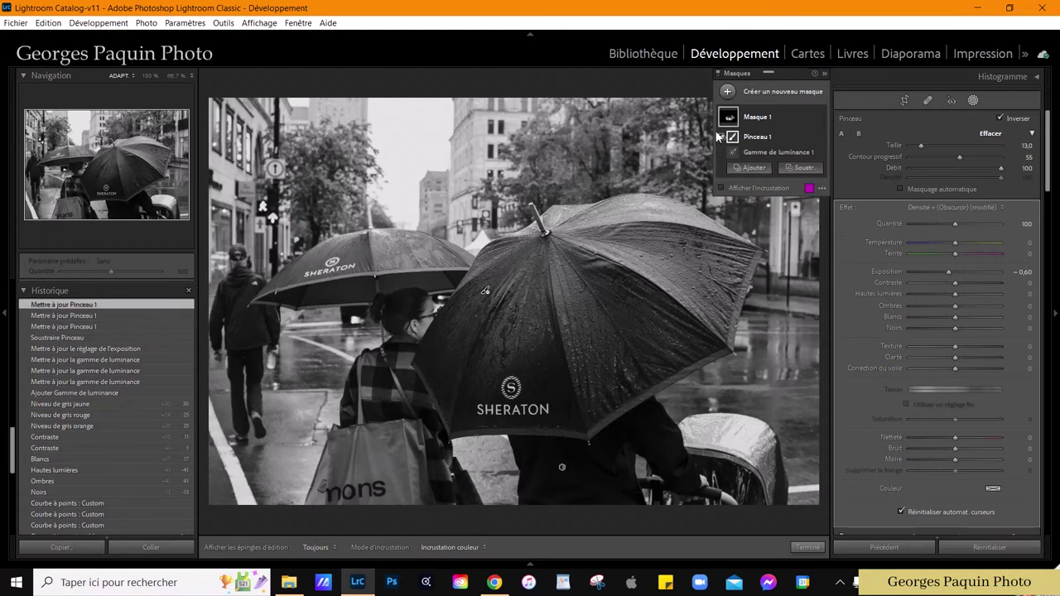
# - Create Masque 2, a luminance range mask sampled from the photo, widened to 52/85
pyautogui.click(727, 93)
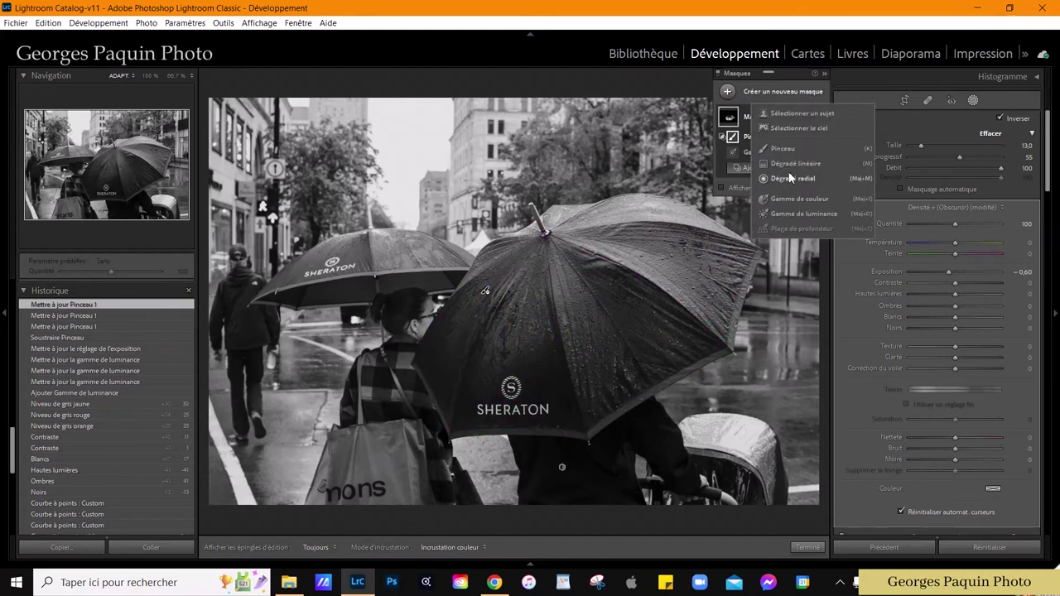
pyautogui.click(811, 213)
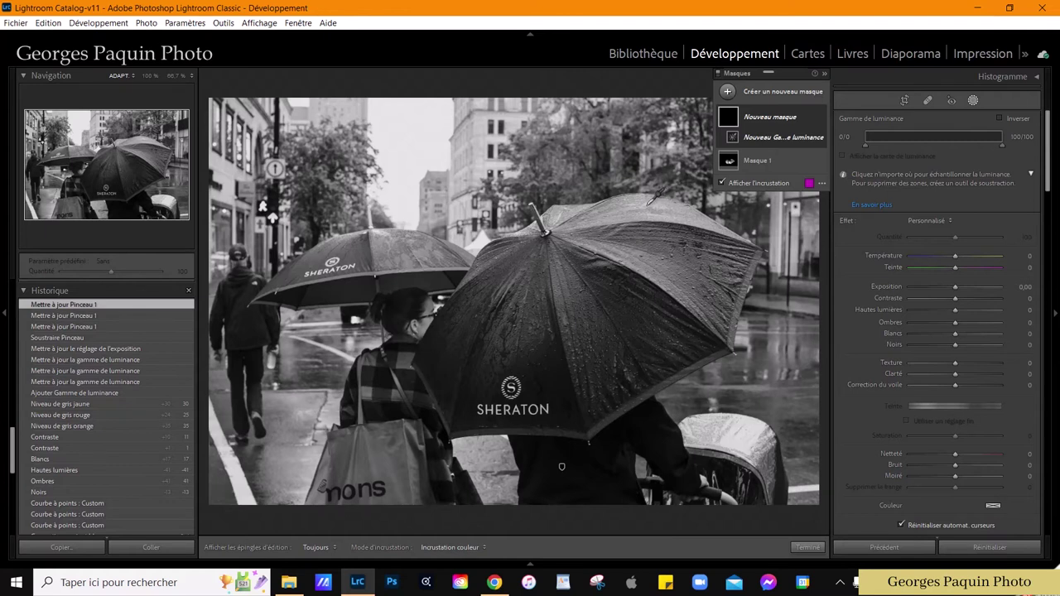
pyautogui.click(643, 206)
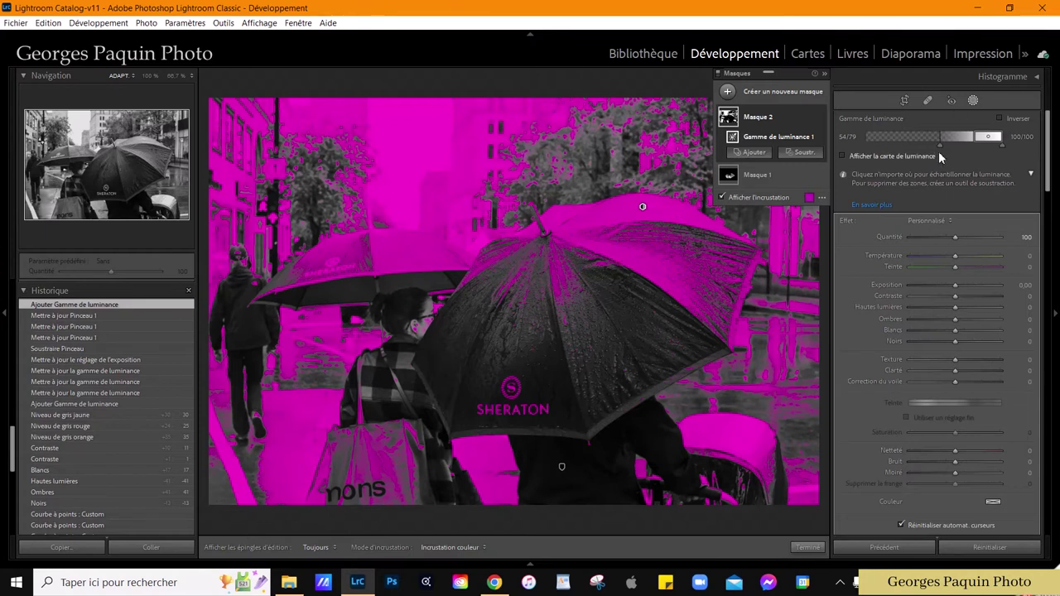
pyautogui.moveTo(975, 138)
pyautogui.mouseDown()
pyautogui.moveTo(990, 137)
pyautogui.moveTo(937, 149)
pyautogui.mouseUp()
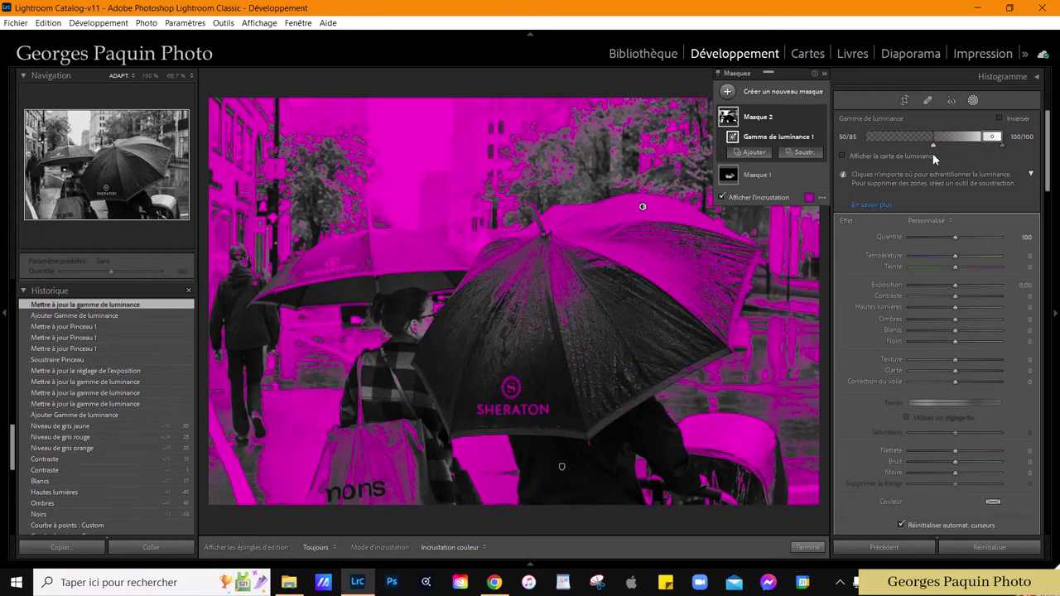
pyautogui.click(758, 197)
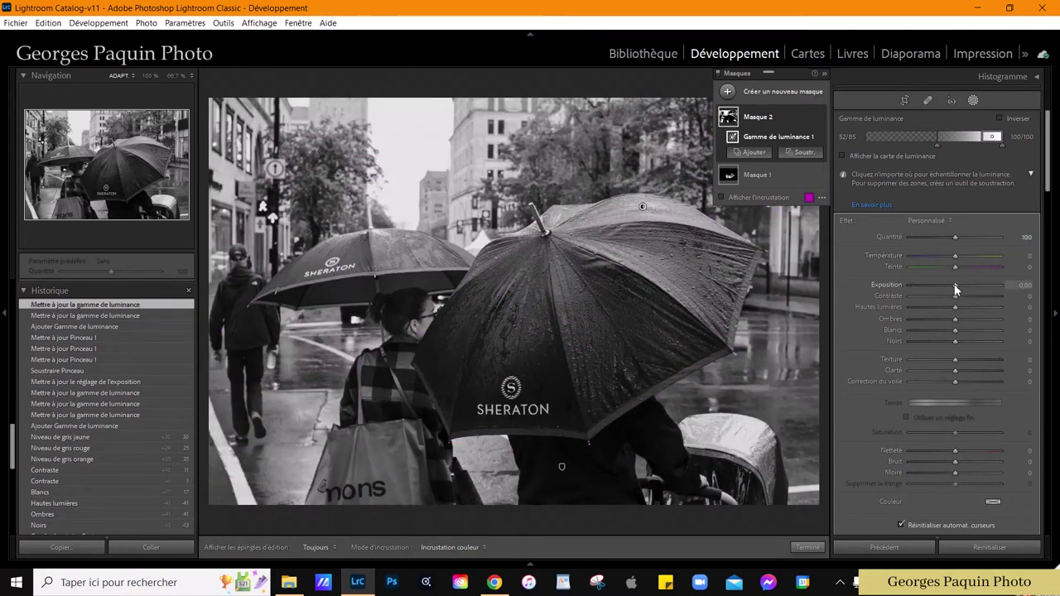
# - Set Masque 2's exposure to +0.30 and show the mask overlay again
pyautogui.moveTo(955, 285); pyautogui.dragTo(961, 285)
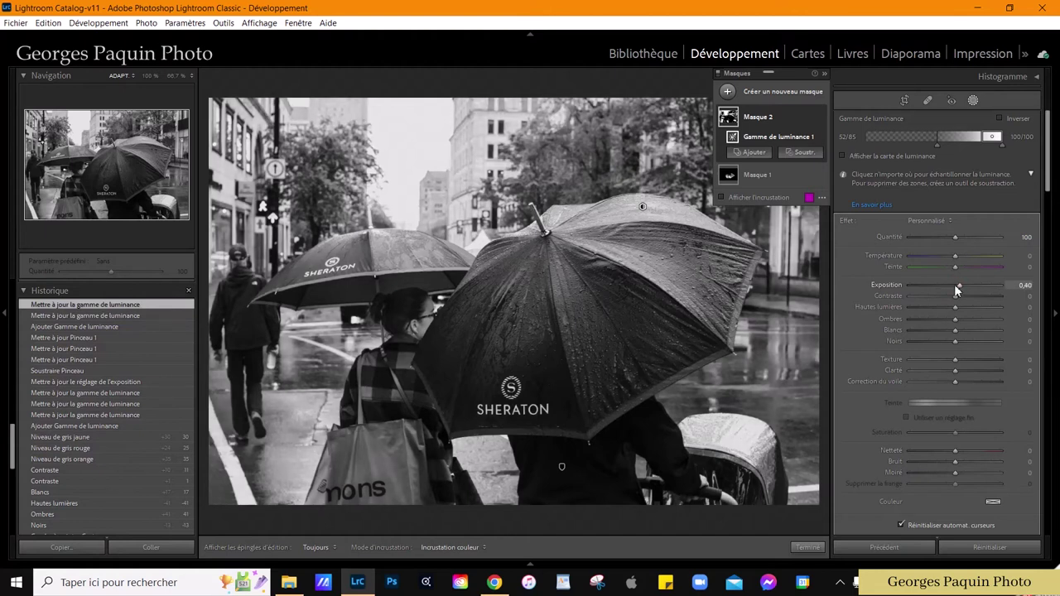
pyautogui.moveTo(957, 288); pyautogui.dragTo(953, 288)
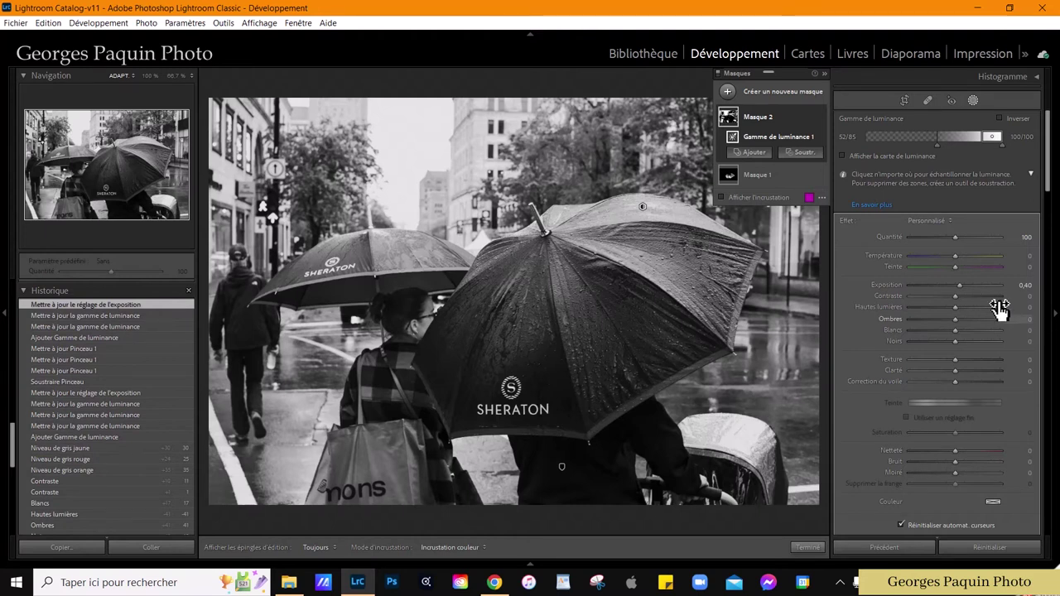
pyautogui.moveTo(961, 288); pyautogui.dragTo(960, 289)
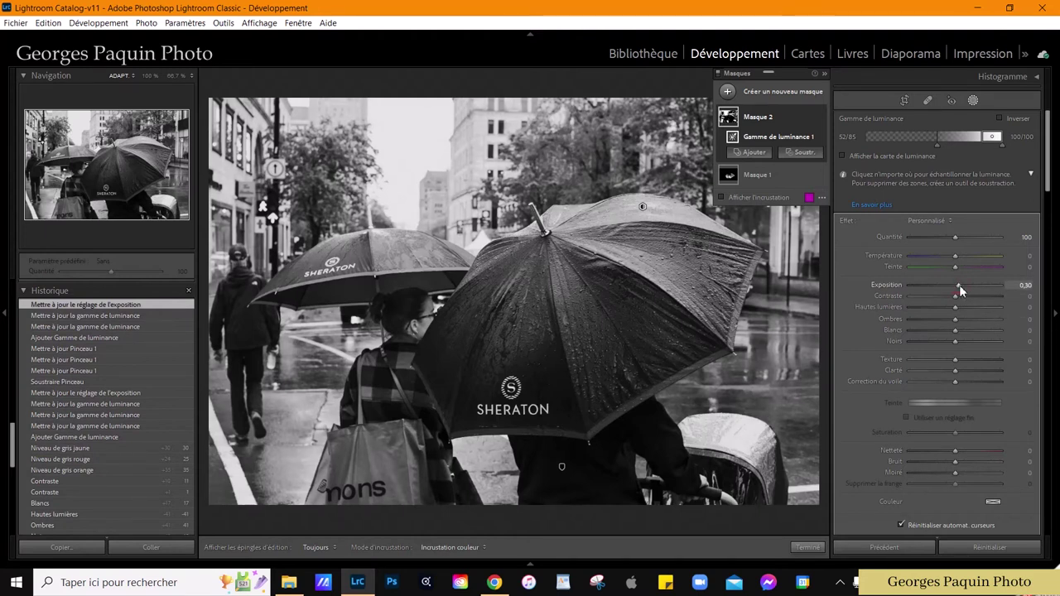
pyautogui.click(760, 197)
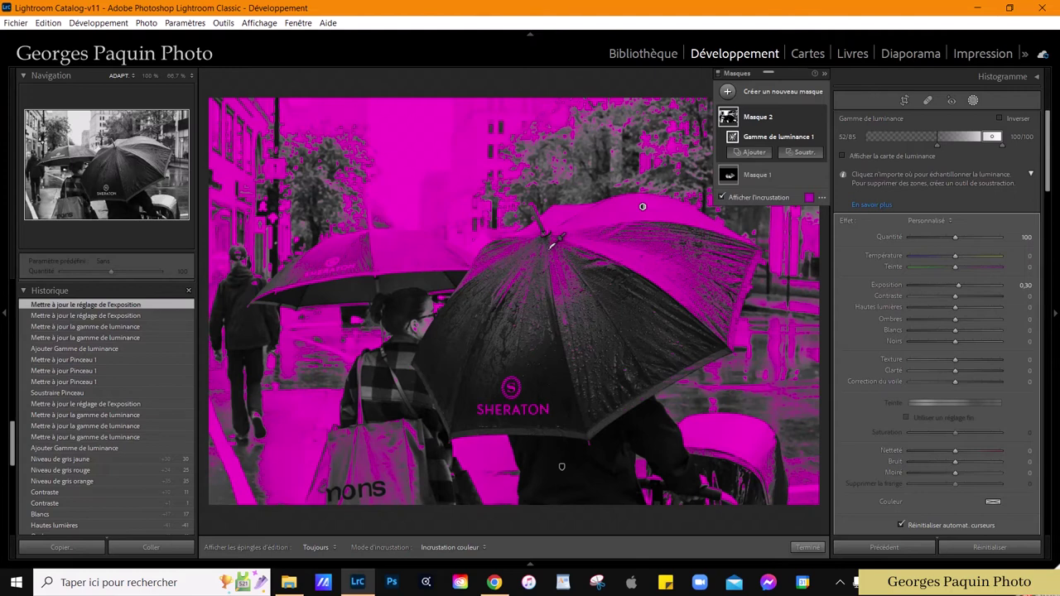
# - Intersect Masque 2 with a brush painted across the top of the large umbrella
pyautogui.press('alt')
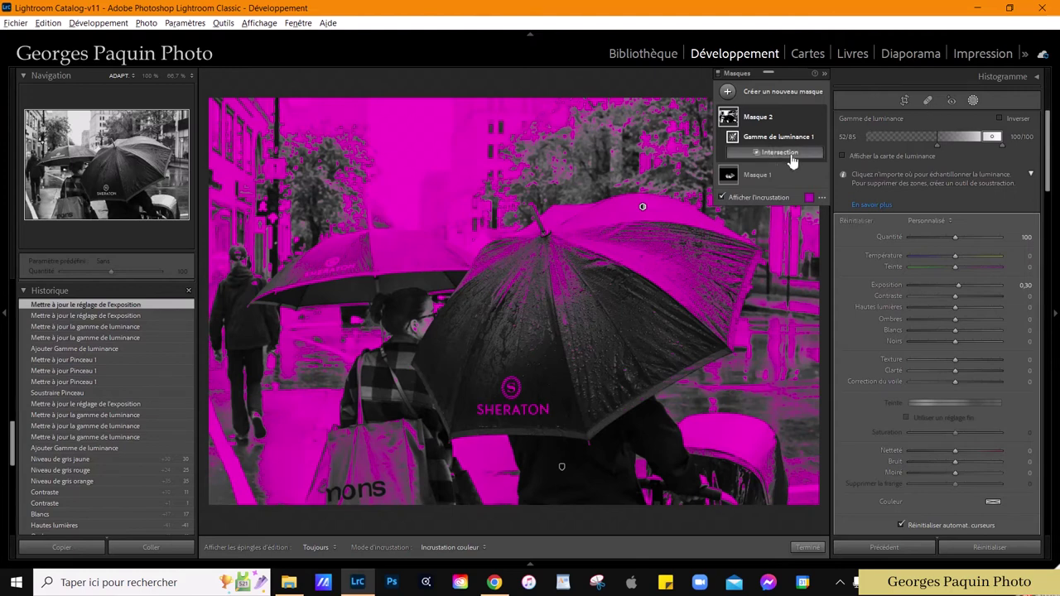
pyautogui.click(782, 153)
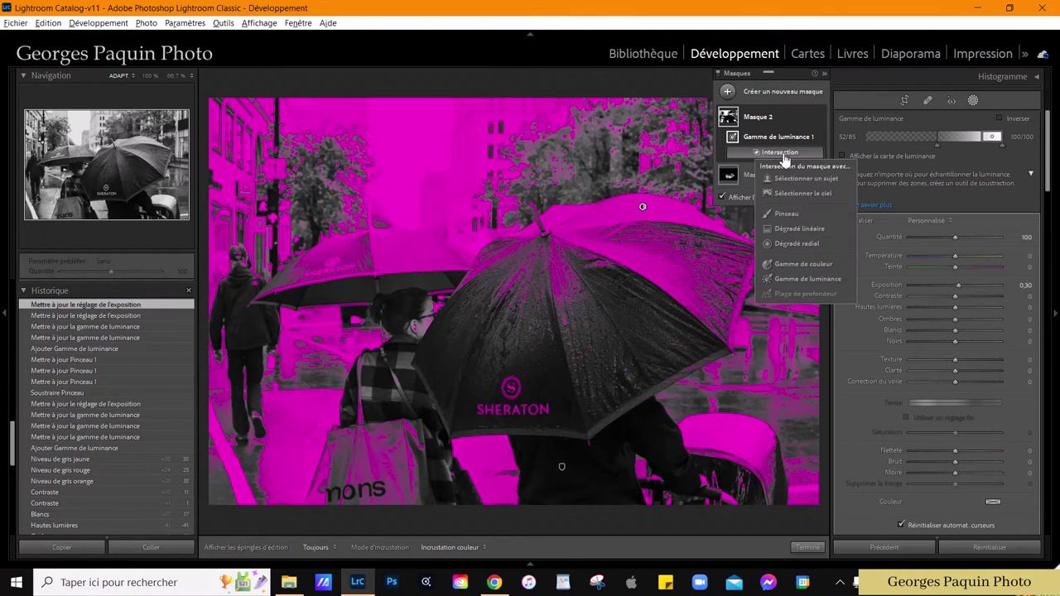
pyautogui.click(791, 215)
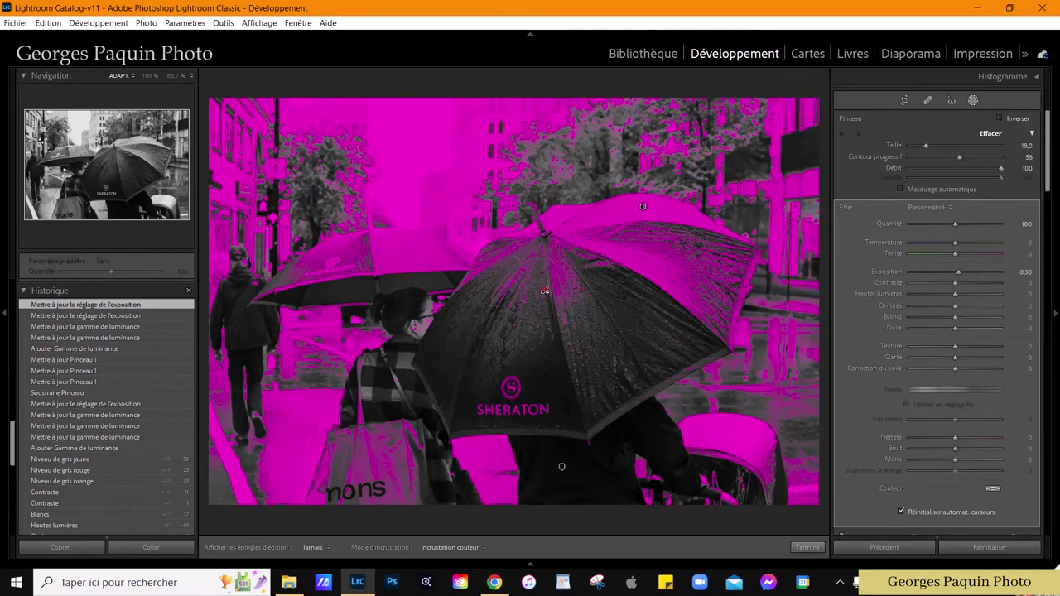
pyautogui.moveTo(642, 206); pyautogui.dragTo(484, 261)
pyautogui.moveTo(613, 219); pyautogui.dragTo(737, 298)
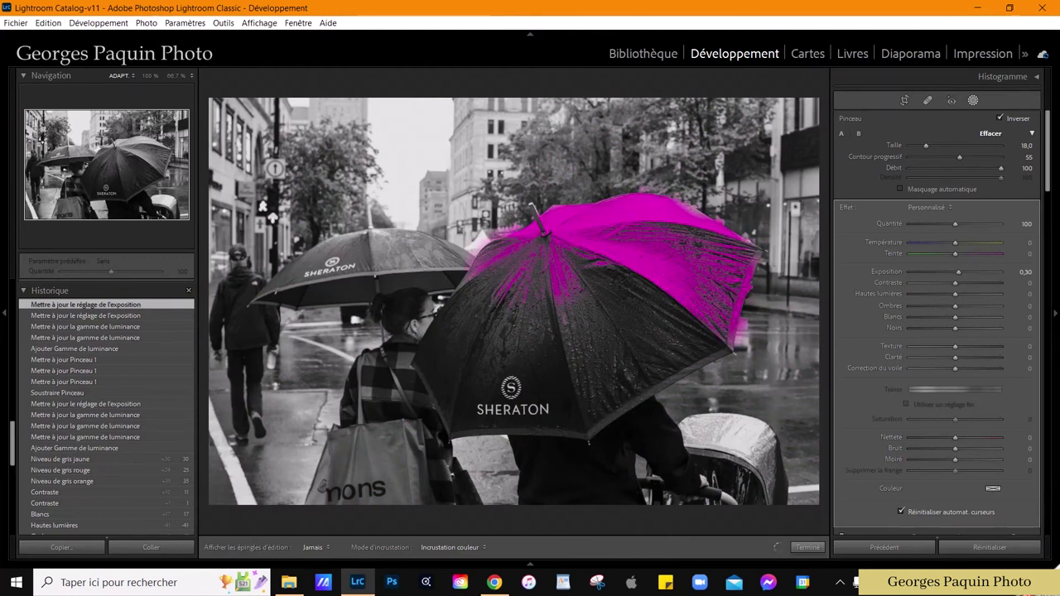
# - Reduce the brush size to 14 and switch to erasing stray areas from the mask
pyautogui.press('h')
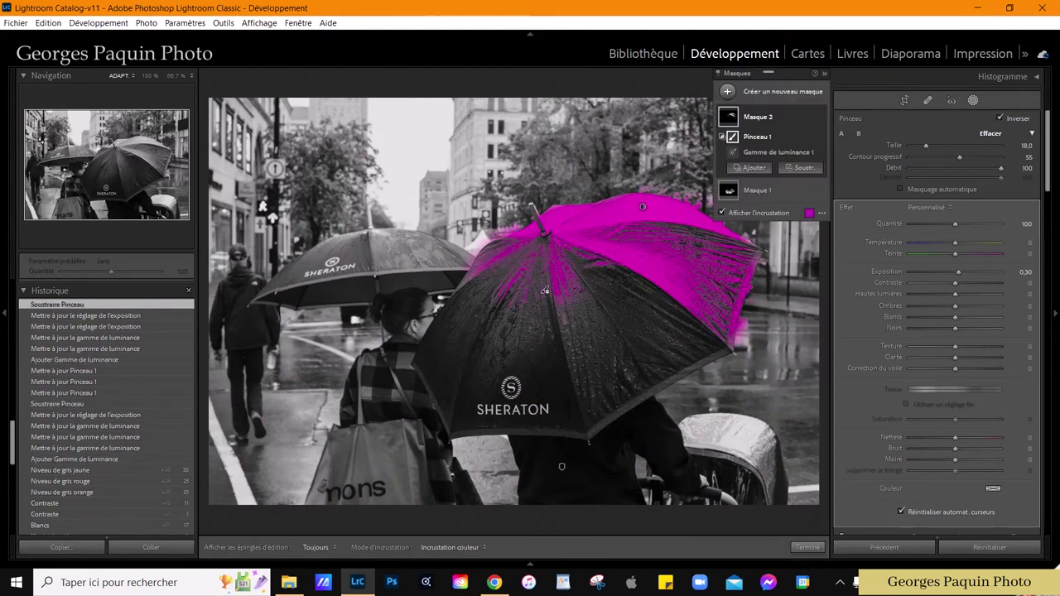
pyautogui.press('h')
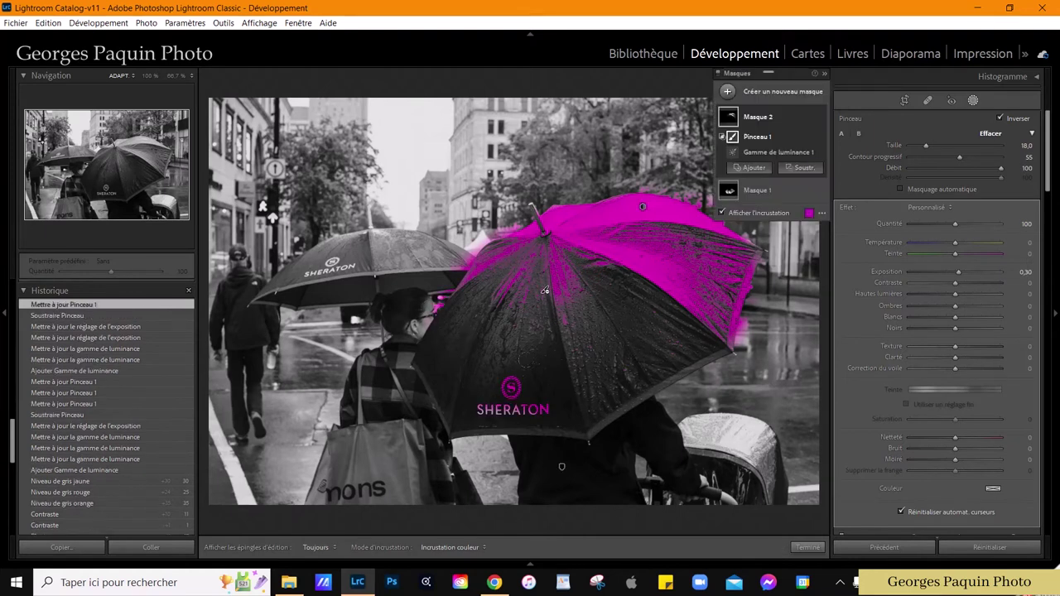
pyautogui.moveTo(607, 354); pyautogui.dragTo(685, 267)
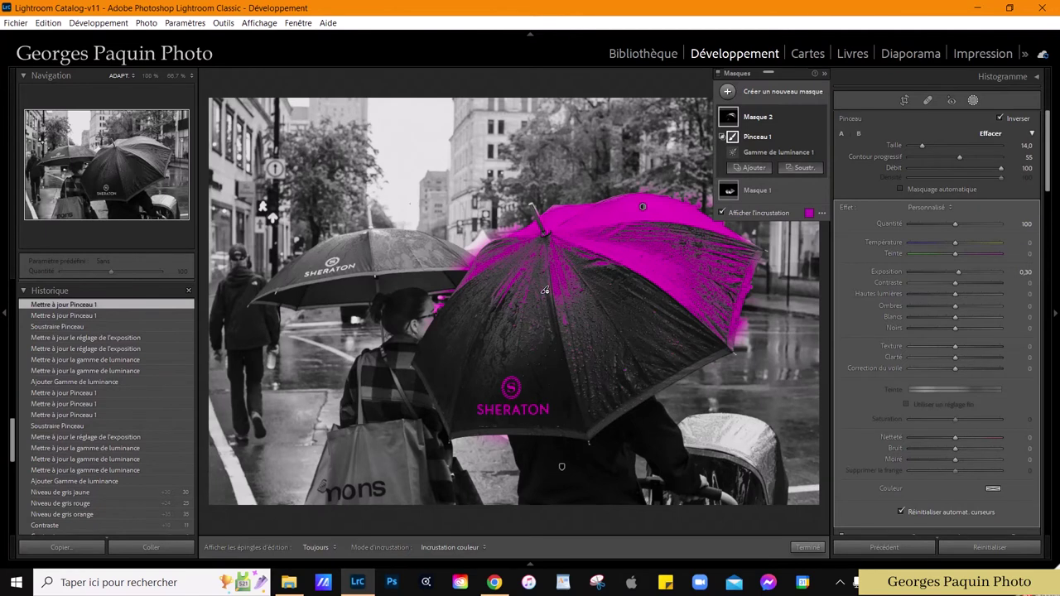
pyautogui.press('alt')
# - Close masking, zoom to 50% and pan to the dark area under the umbrella
pyautogui.click(805, 548)
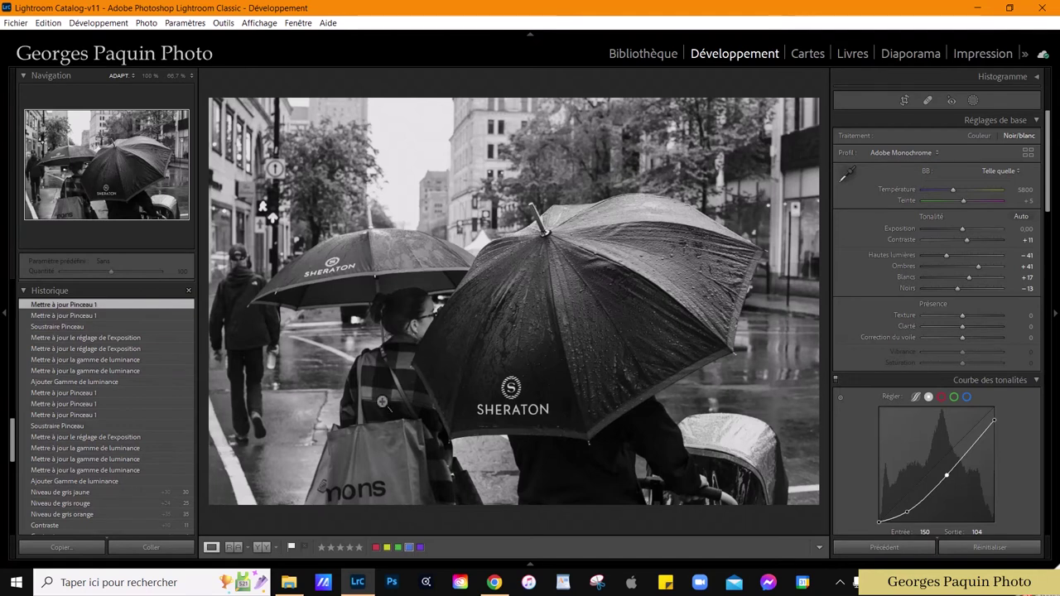
pyautogui.click(429, 367)
pyautogui.hotkey('ctrl', '-')
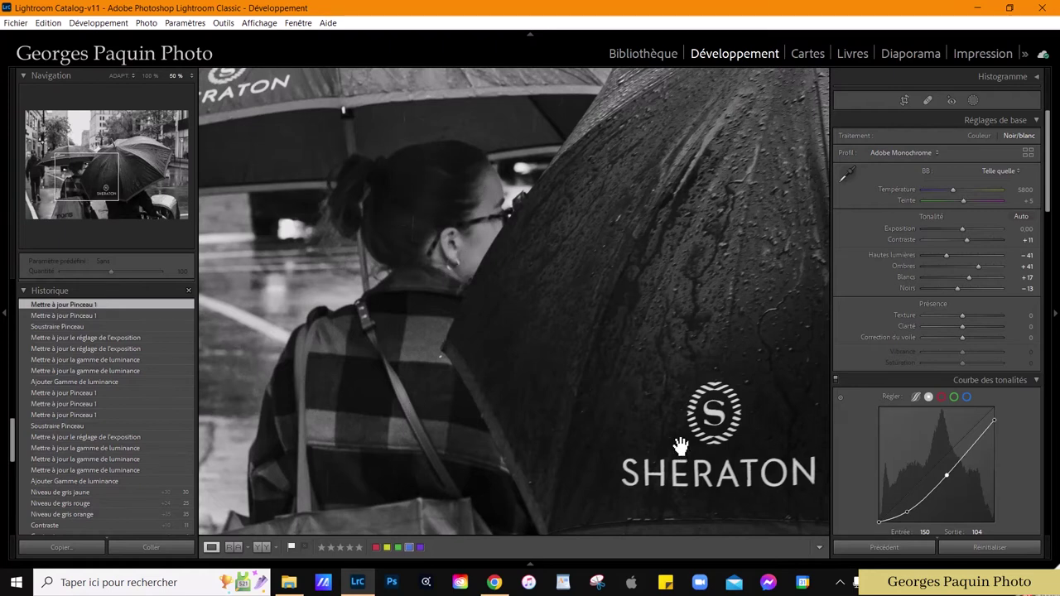
pyautogui.moveTo(682, 443); pyautogui.dragTo(462, 255)
pyautogui.moveTo(657, 412); pyautogui.dragTo(629, 412)
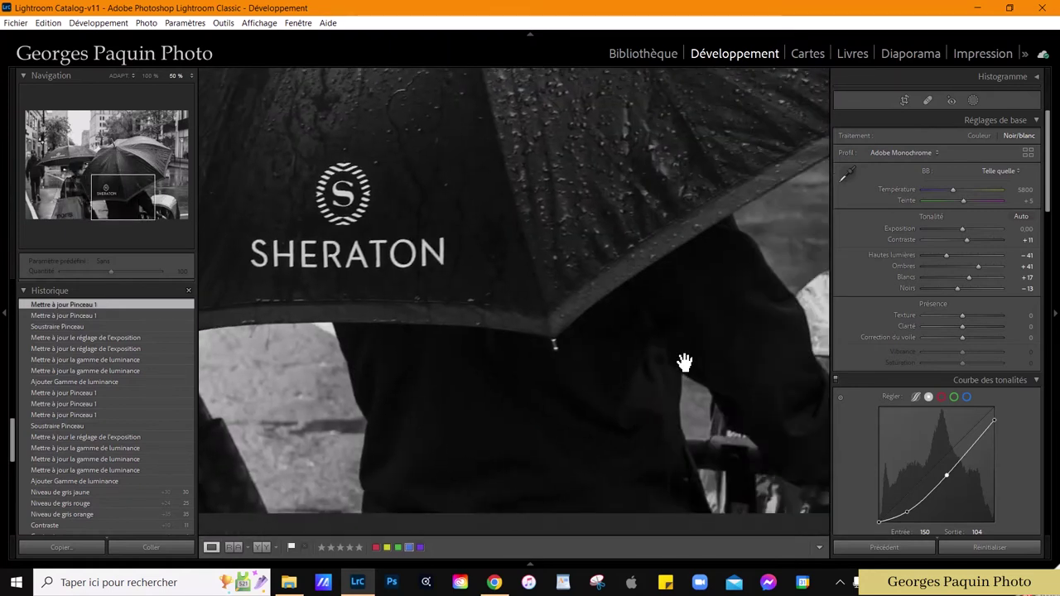
# - Start a new brush mask with density 83 and Shadows +80, overlay hidden
pyautogui.press('k')
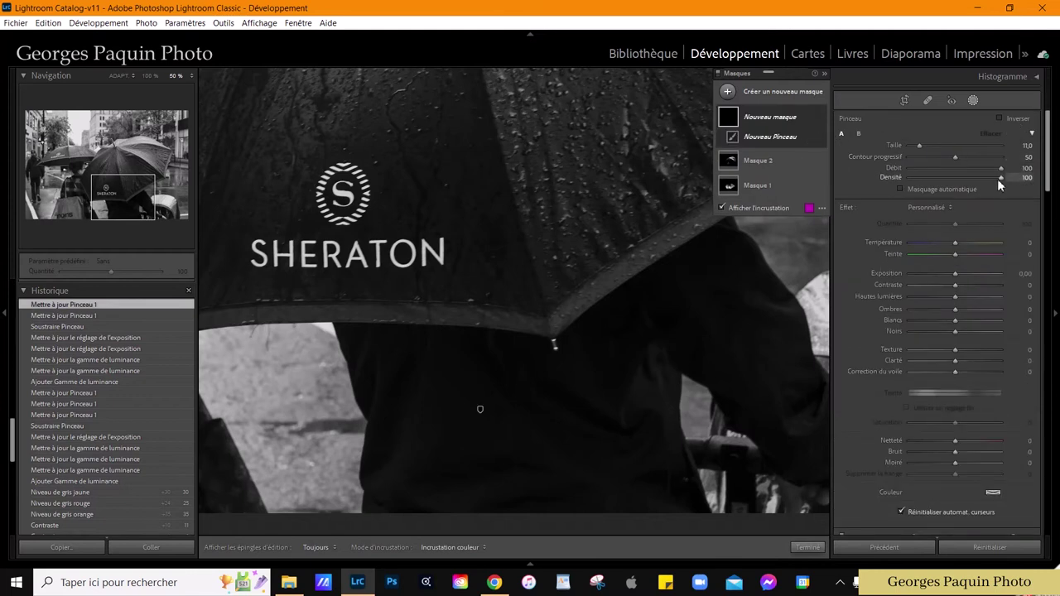
pyautogui.moveTo(1000, 177); pyautogui.dragTo(986, 168)
pyautogui.click(954, 312)
pyautogui.moveTo(955, 315); pyautogui.dragTo(991, 321)
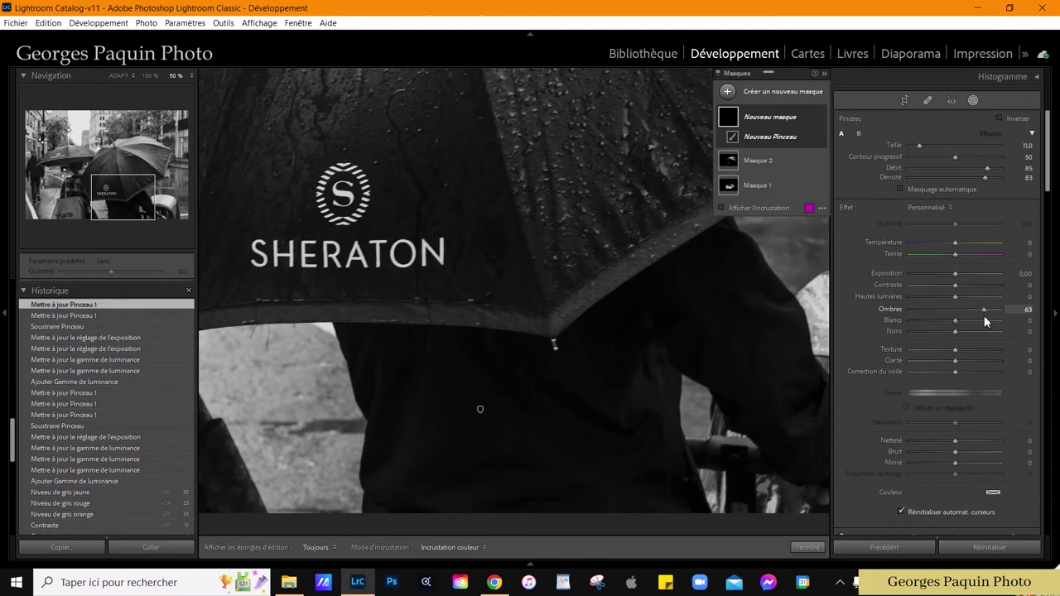
pyautogui.scroll(3, 574, 346)
# - Brush the shadow lift over the man's dark jacket, his back and his hand on the rail
pyautogui.moveTo(598, 303); pyautogui.dragTo(654, 439)
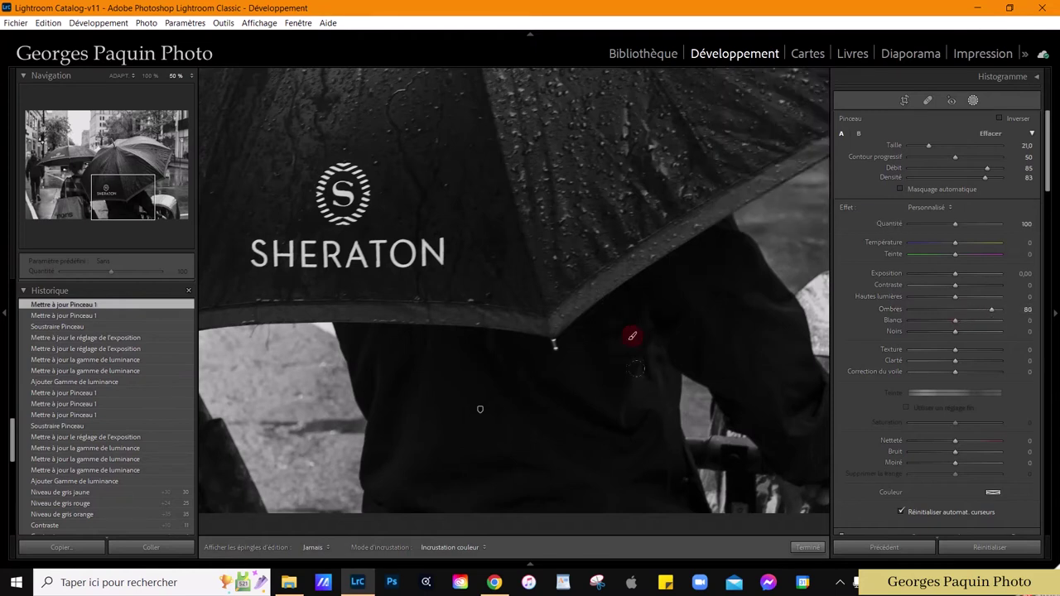
pyautogui.moveTo(380, 403); pyautogui.dragTo(387, 485)
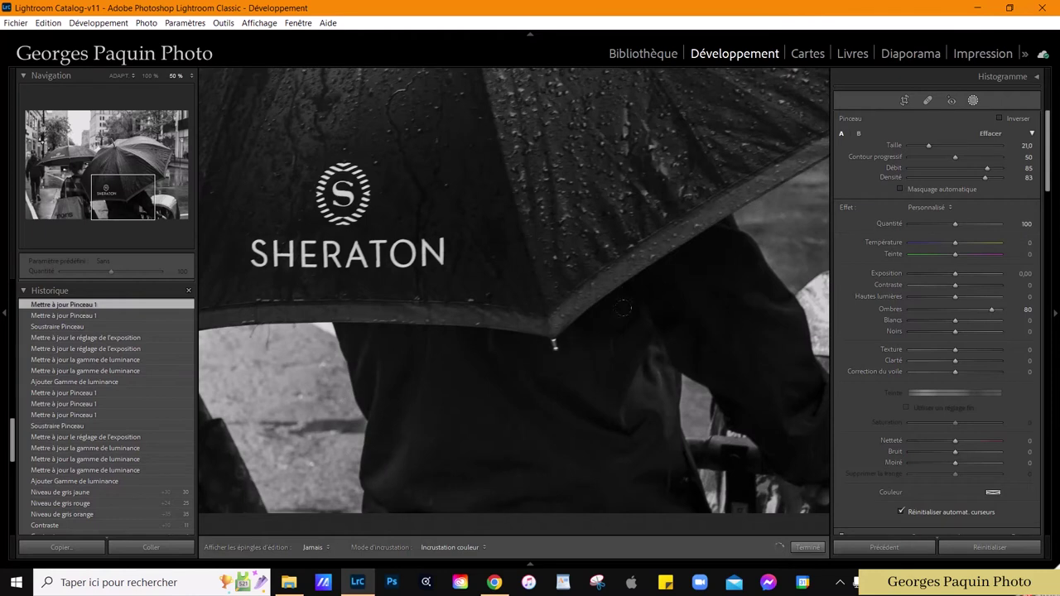
pyautogui.click(750, 154)
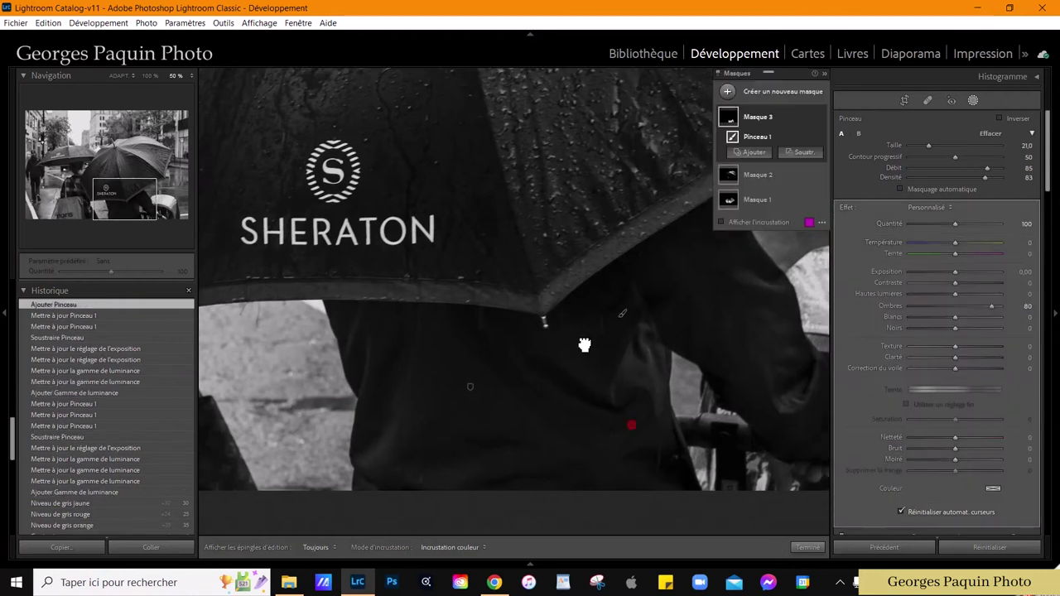
pyautogui.moveTo(584, 345); pyautogui.dragTo(549, 199)
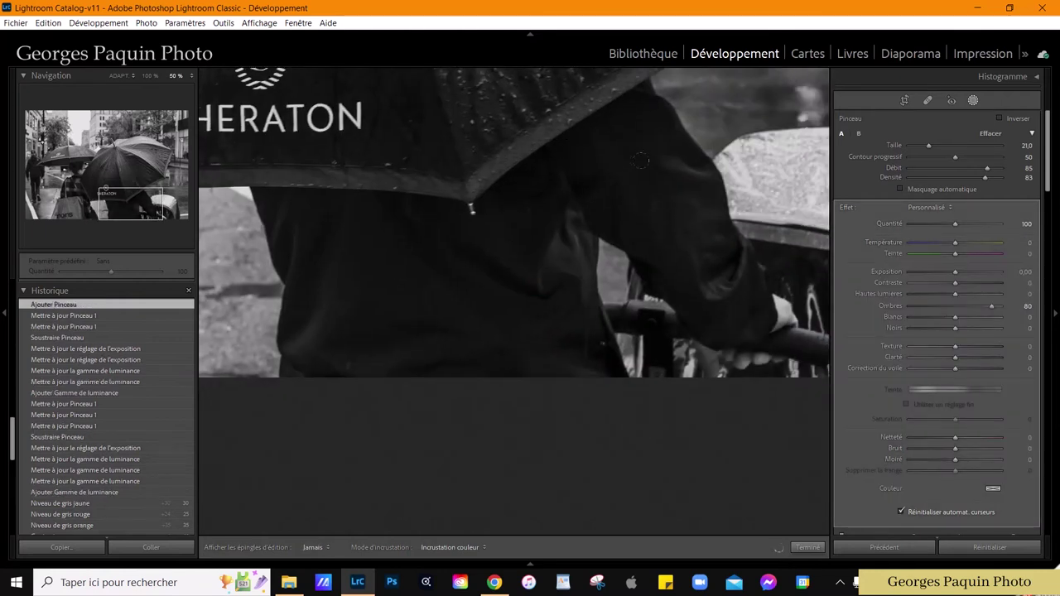
pyautogui.moveTo(522, 313); pyautogui.dragTo(633, 324)
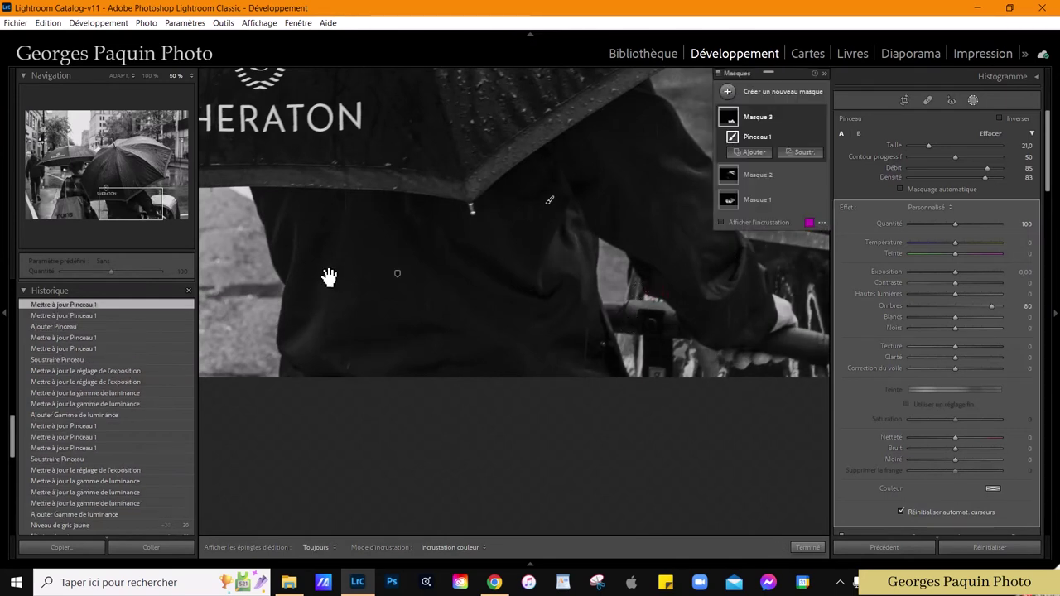
# - Pan to the woman and brush the shadow lift over her head and hair
pyautogui.moveTo(329, 279); pyautogui.dragTo(762, 293)
pyautogui.moveTo(400, 216); pyautogui.dragTo(458, 513)
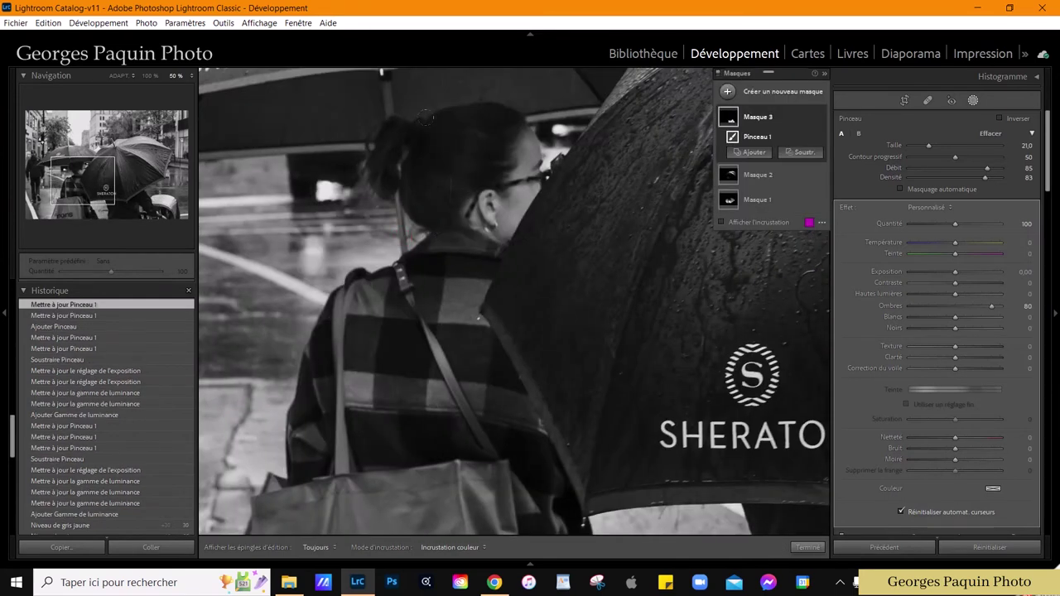
pyautogui.moveTo(436, 108); pyautogui.dragTo(468, 209)
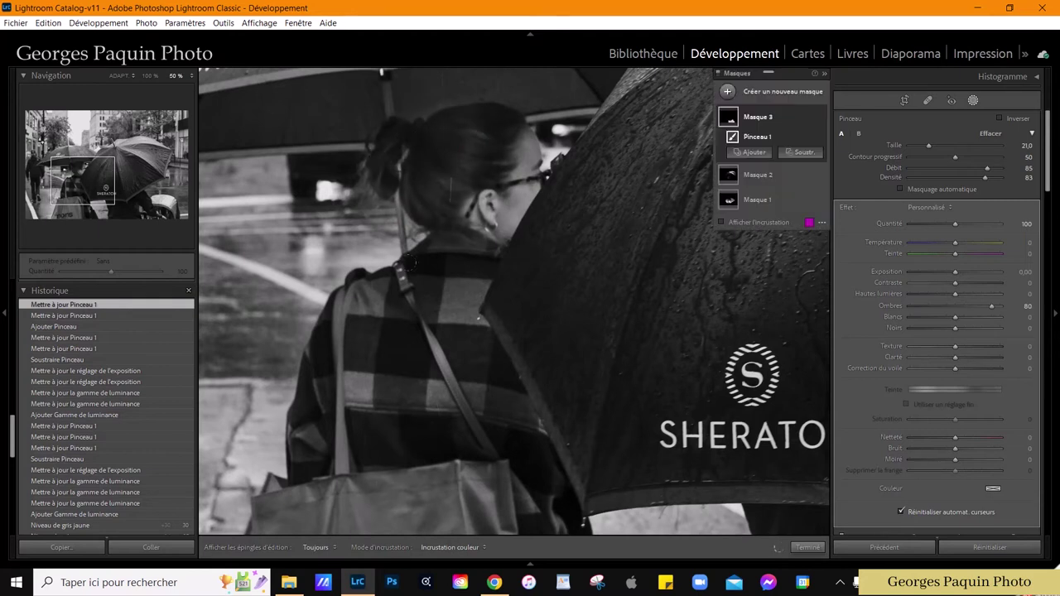
# - Erase Masque 3 around the stroller cover and the man's hand on the handlebar
pyautogui.press('h')
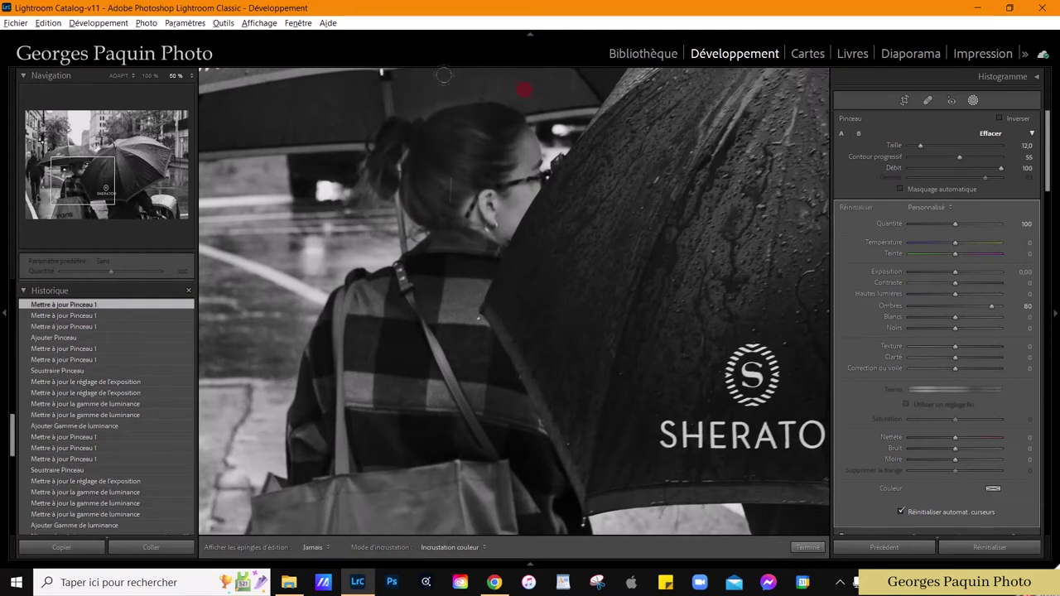
pyautogui.press('h')
pyautogui.moveTo(106, 207); pyautogui.dragTo(172, 217)
pyautogui.press('alt')
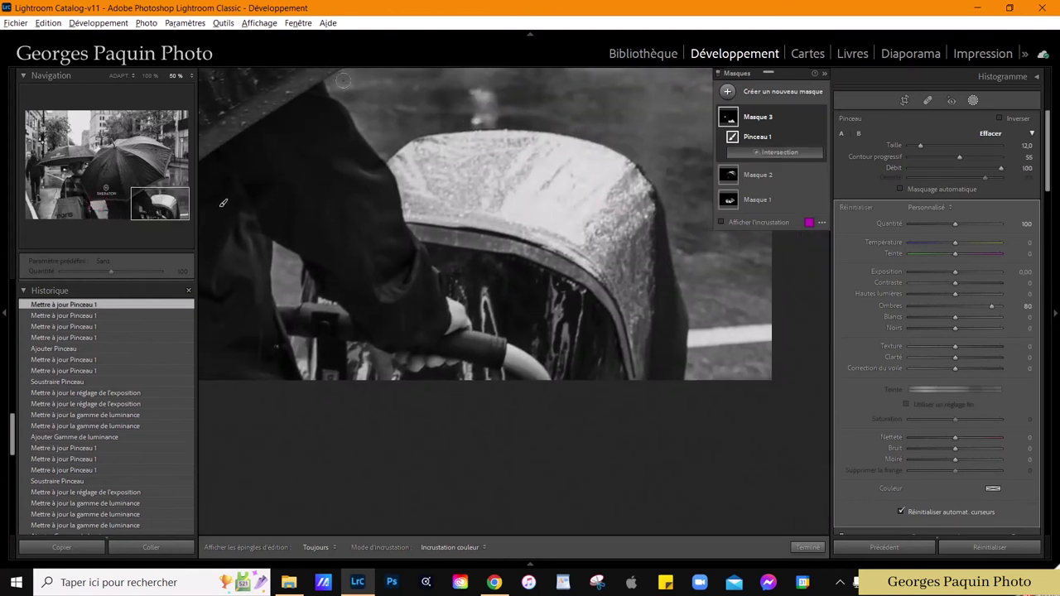
pyautogui.moveTo(342, 80); pyautogui.dragTo(388, 124)
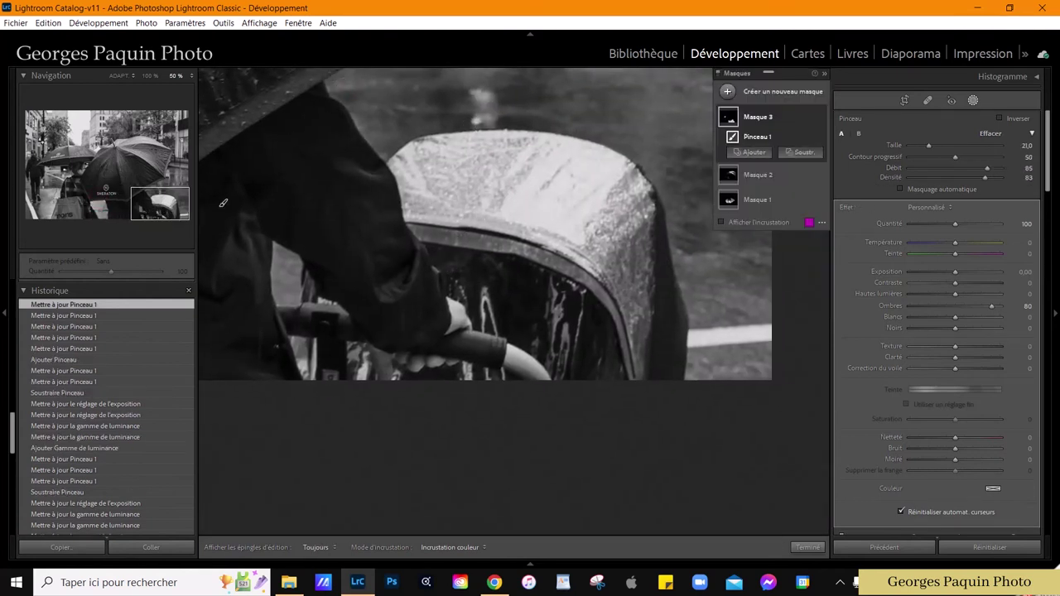
pyautogui.moveTo(524, 296); pyautogui.dragTo(743, 307)
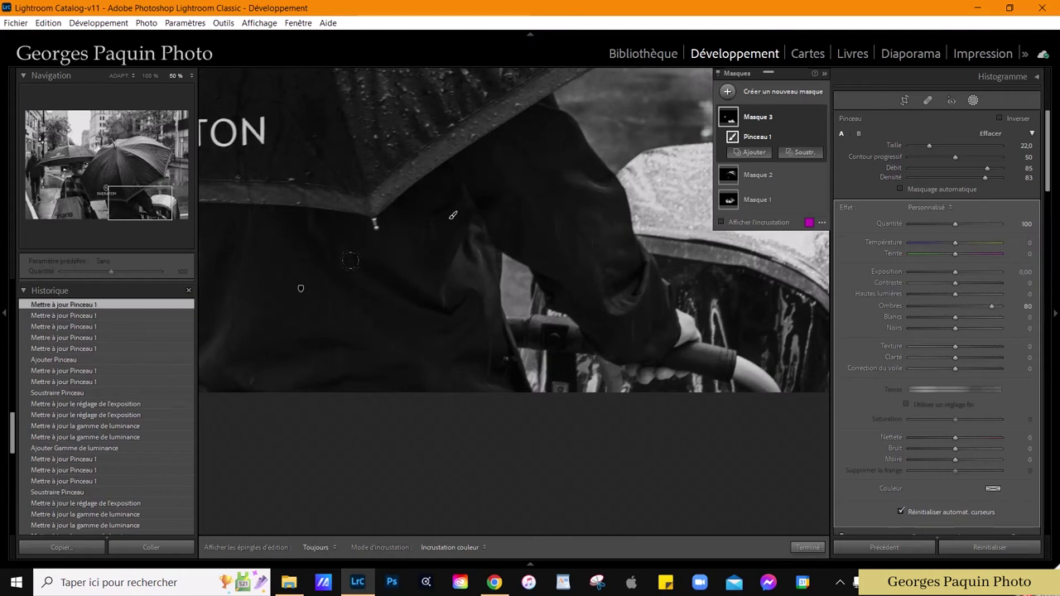
pyautogui.press('alt')
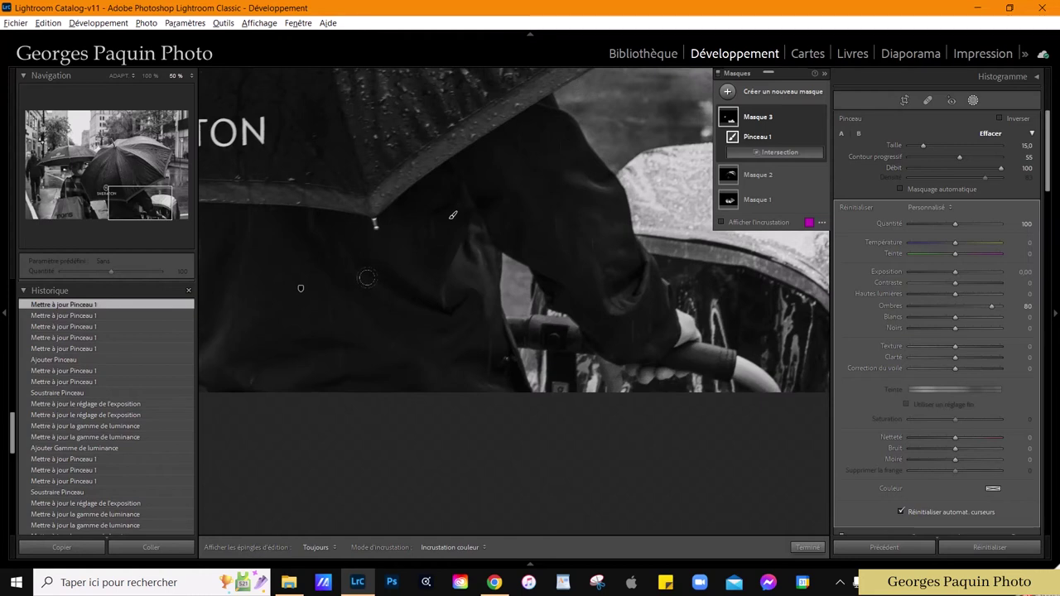
pyautogui.press('alt')
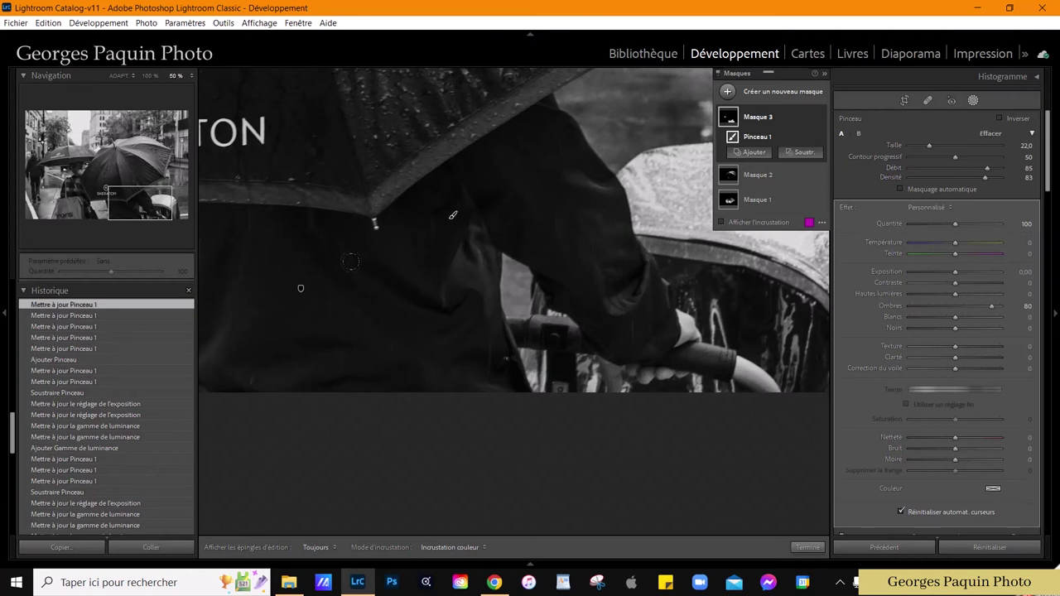
# - Close masking, fit the whole photo in view, then zoom out to 12.5%
pyautogui.click(807, 547)
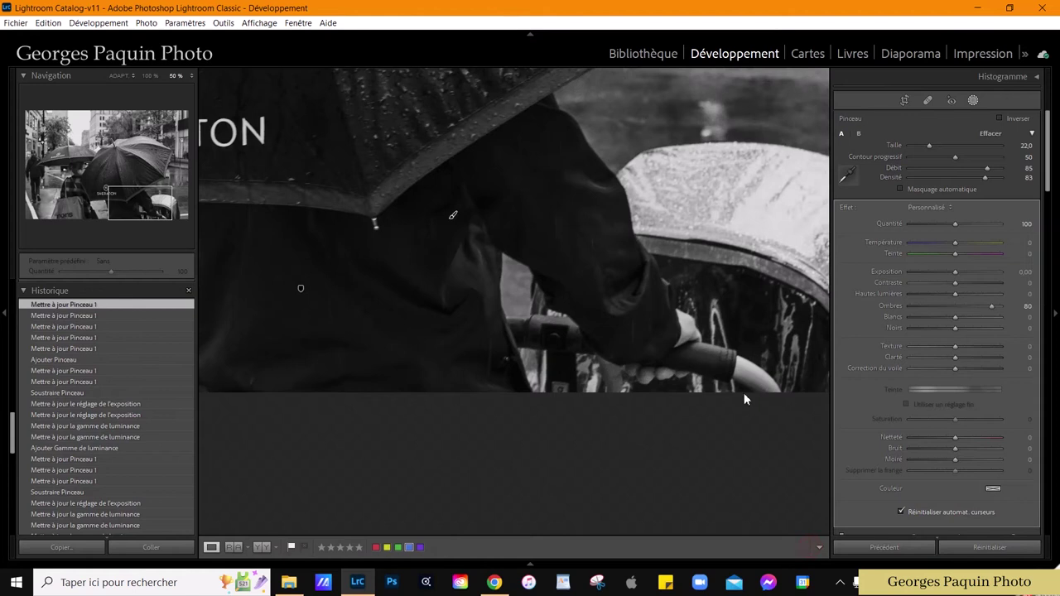
pyautogui.click(746, 348)
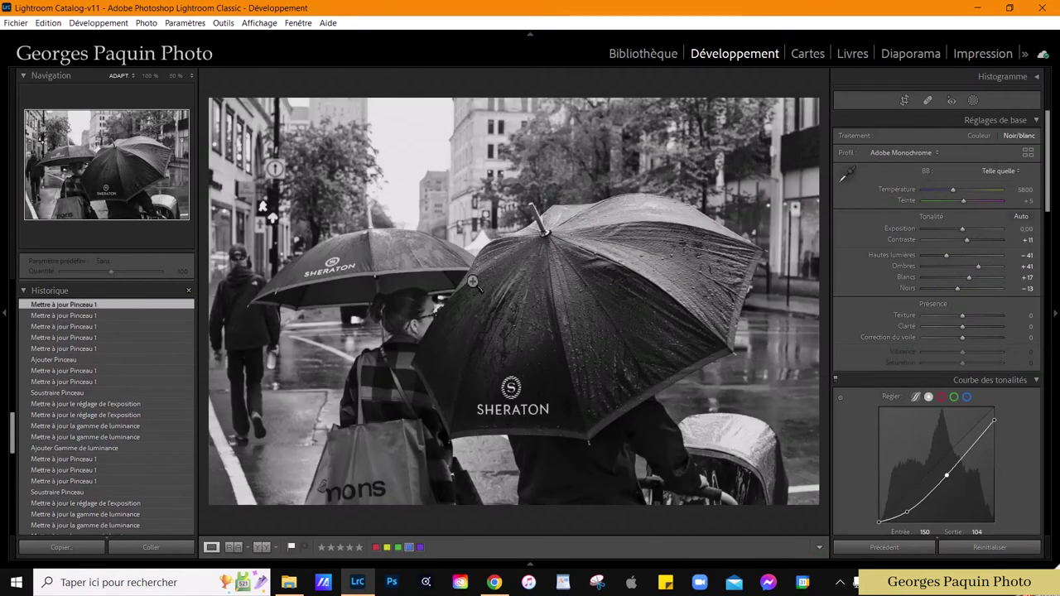
pyautogui.hotkey('ctrl', '-')
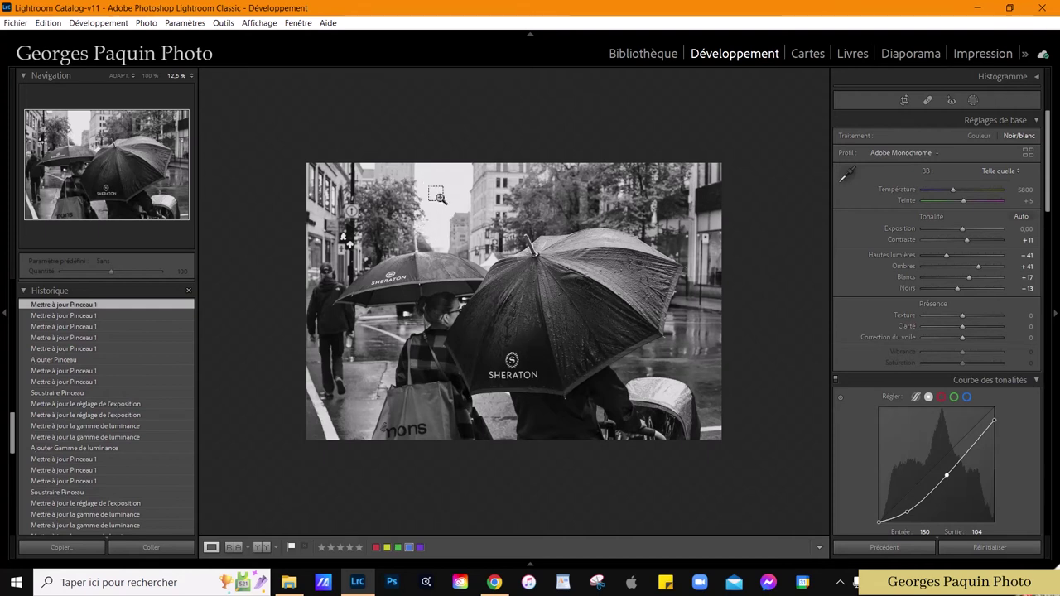
# - Create an inverted radial gradient mask and draw its ellipse on the photo
pyautogui.click(973, 101)
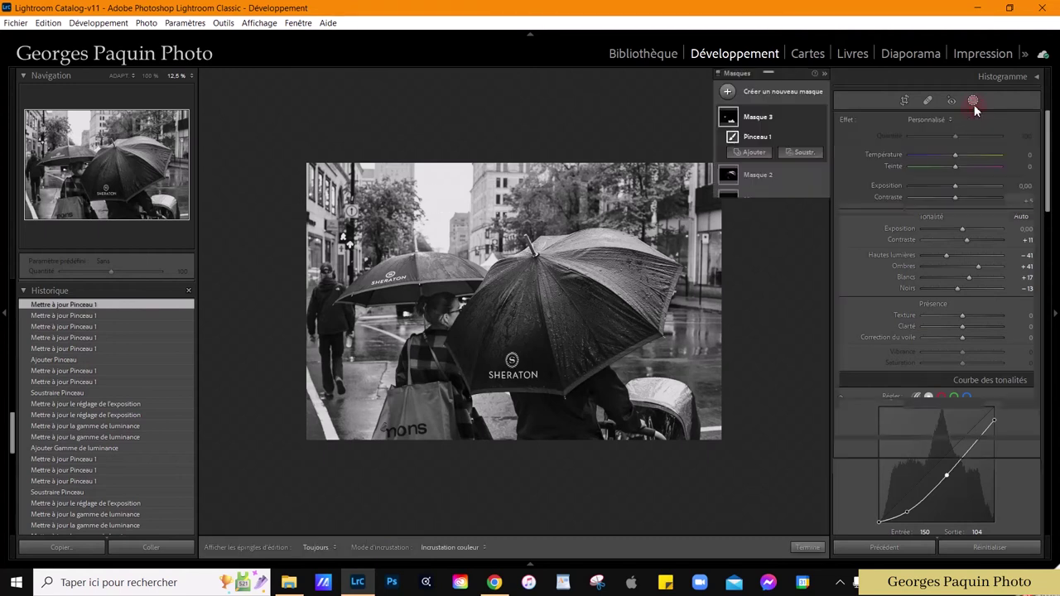
pyautogui.click(727, 92)
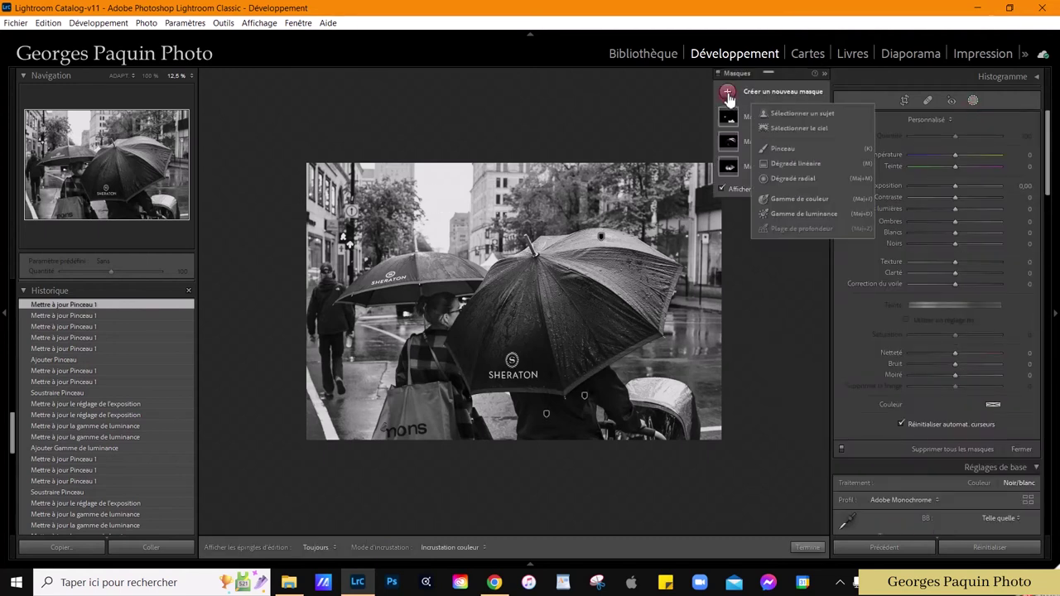
pyautogui.click(792, 178)
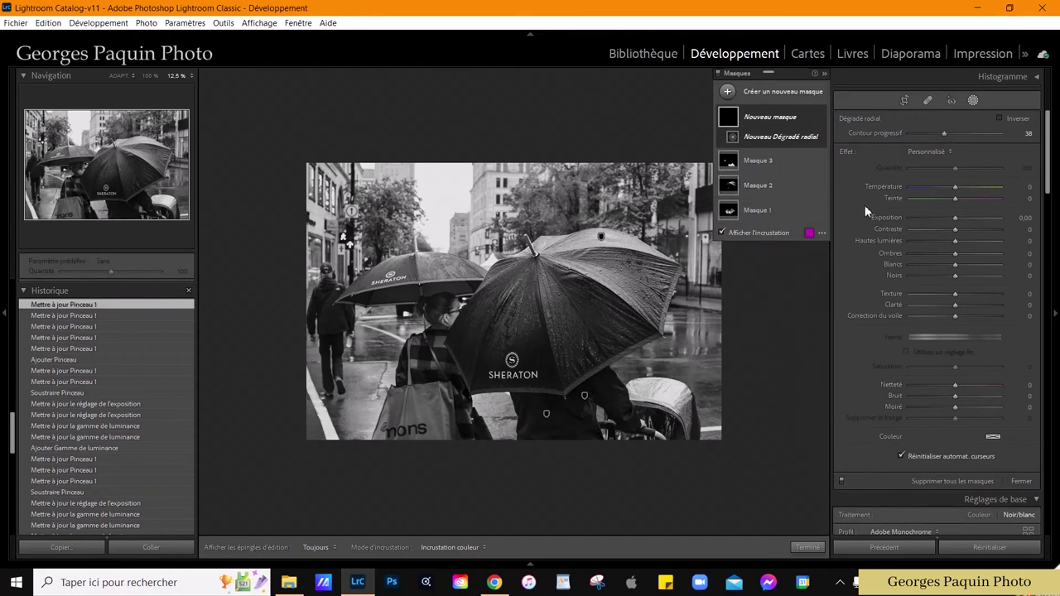
pyautogui.click(1018, 119)
pyautogui.moveTo(406, 198)
pyautogui.mouseDown()
pyautogui.moveTo(504, 338)
pyautogui.moveTo(534, 462)
pyautogui.mouseUp()
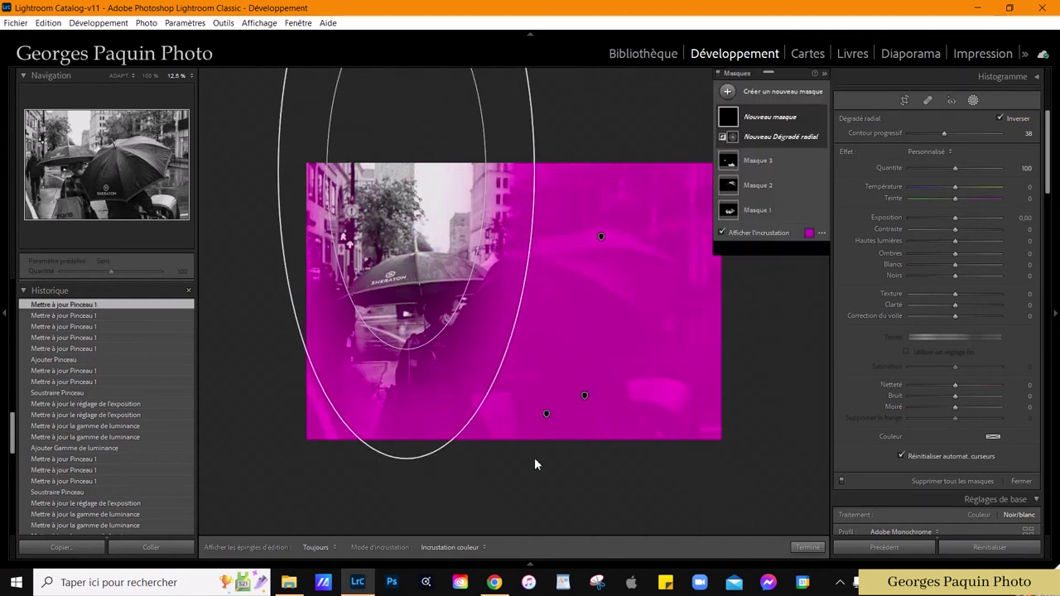
# - Move, tilt diagonally and enlarge the ellipse over the central umbrellas
pyautogui.moveTo(425, 256); pyautogui.dragTo(501, 273)
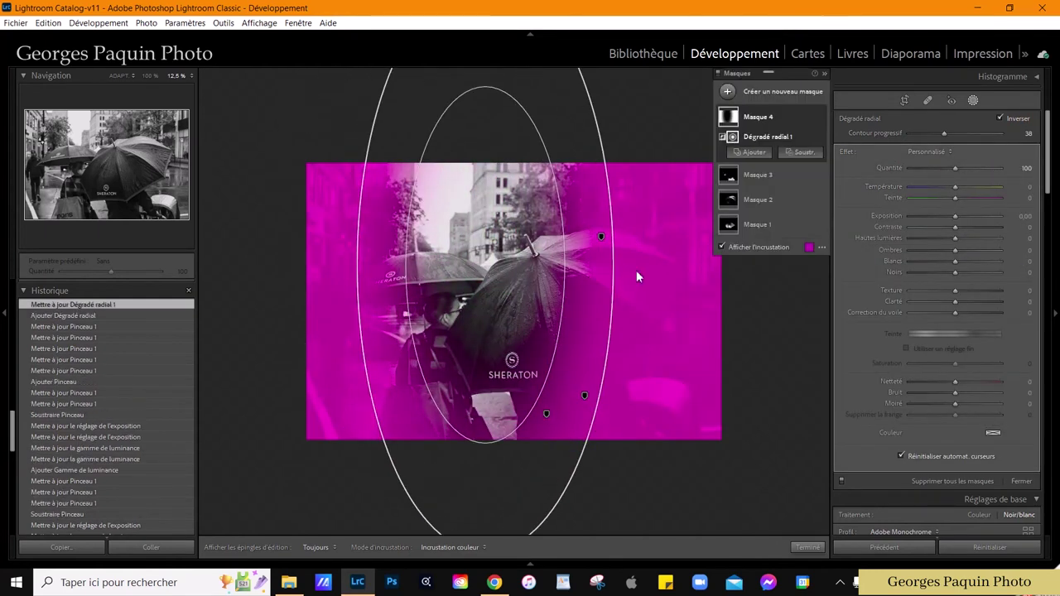
pyautogui.moveTo(624, 273); pyautogui.dragTo(593, 135)
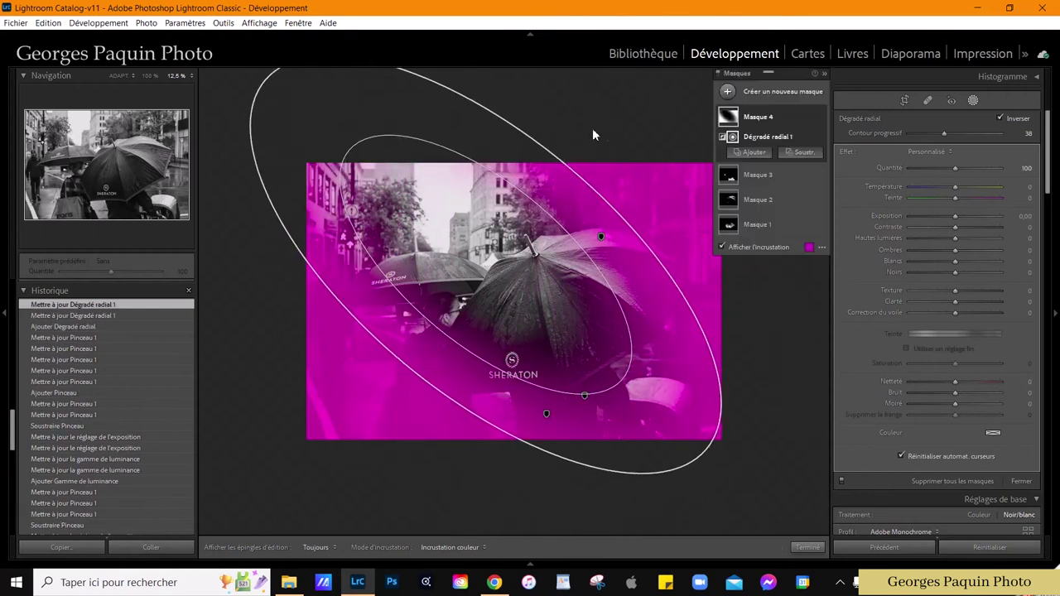
pyautogui.moveTo(572, 170); pyautogui.dragTo(603, 132)
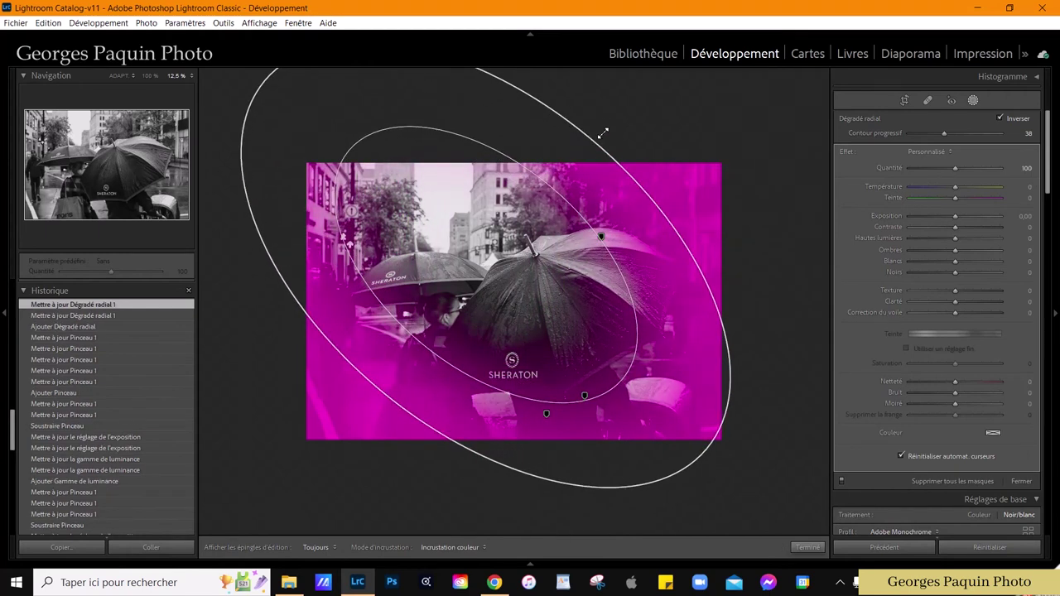
pyautogui.moveTo(493, 279); pyautogui.dragTo(492, 256)
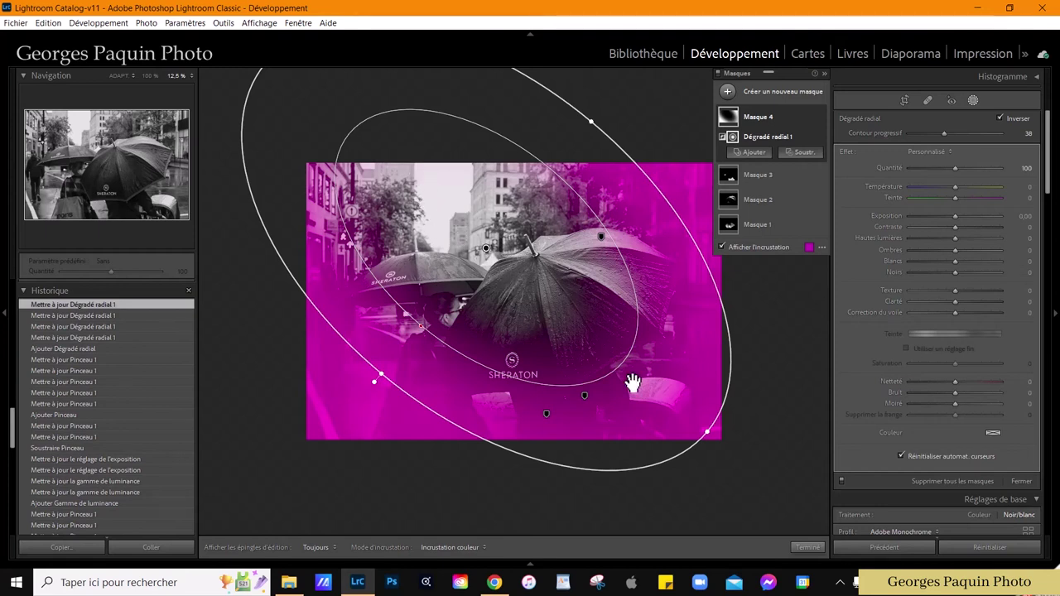
pyautogui.moveTo(707, 432); pyautogui.dragTo(740, 457)
# - Enlarge the ellipse, set its feather to 45 and hide the mask overlay
pyautogui.moveTo(602, 147)
pyautogui.mouseDown()
pyautogui.moveTo(593, 122)
pyautogui.moveTo(603, 106)
pyautogui.mouseUp()
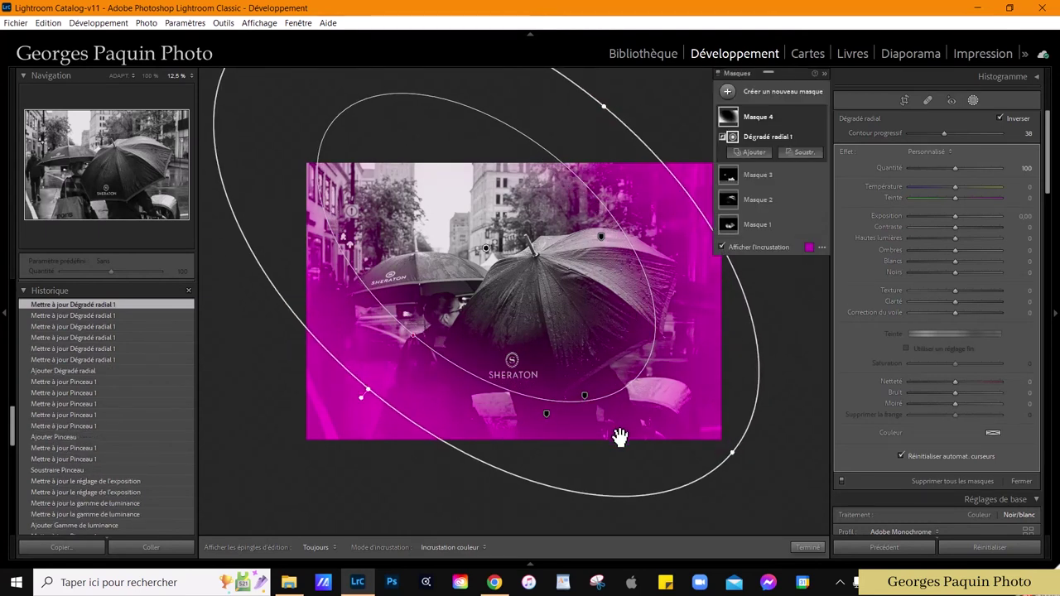
pyautogui.moveTo(414, 333); pyautogui.dragTo(426, 322)
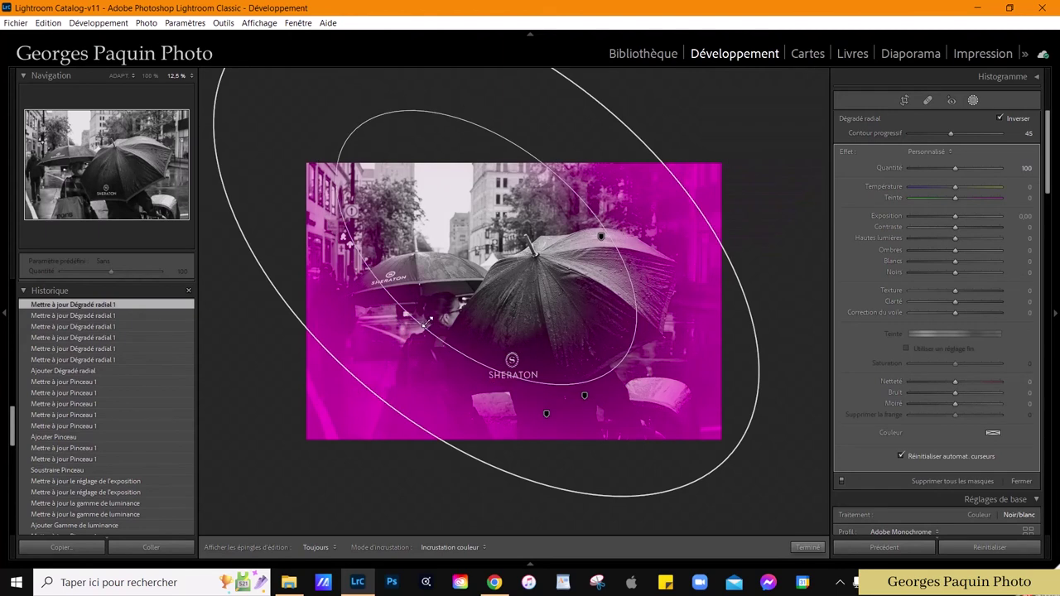
pyautogui.click(767, 246)
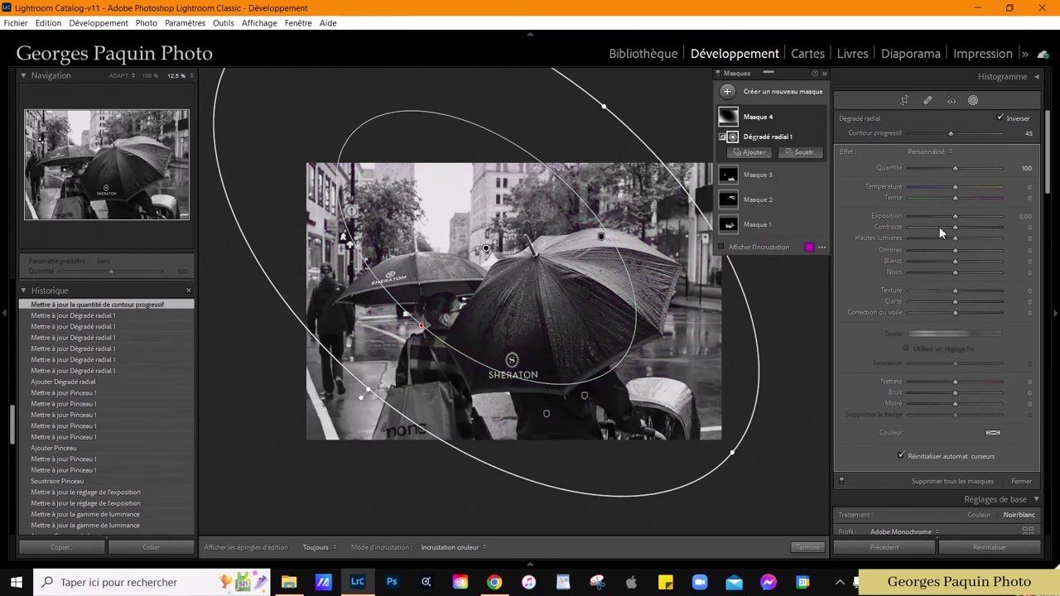
# - Set Exposure −0.90, Shadows −13, Blacks −5, then toggle Masque 4 to compare
pyautogui.scroll(-8, 954, 217)
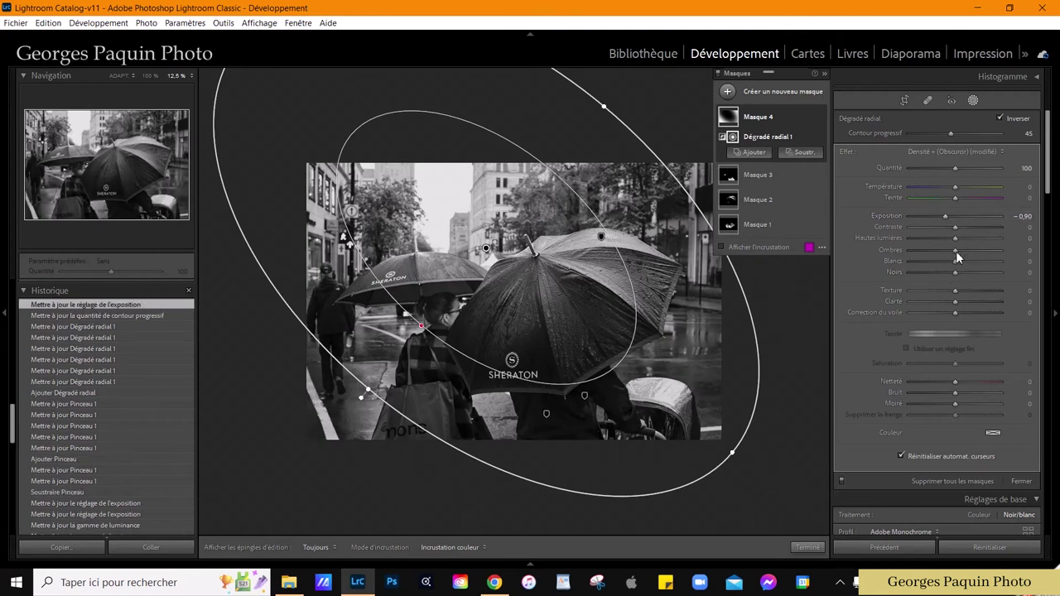
pyautogui.scroll(-3, 951, 250)
pyautogui.scroll(1, 950, 256)
pyautogui.scroll(-2, 954, 273)
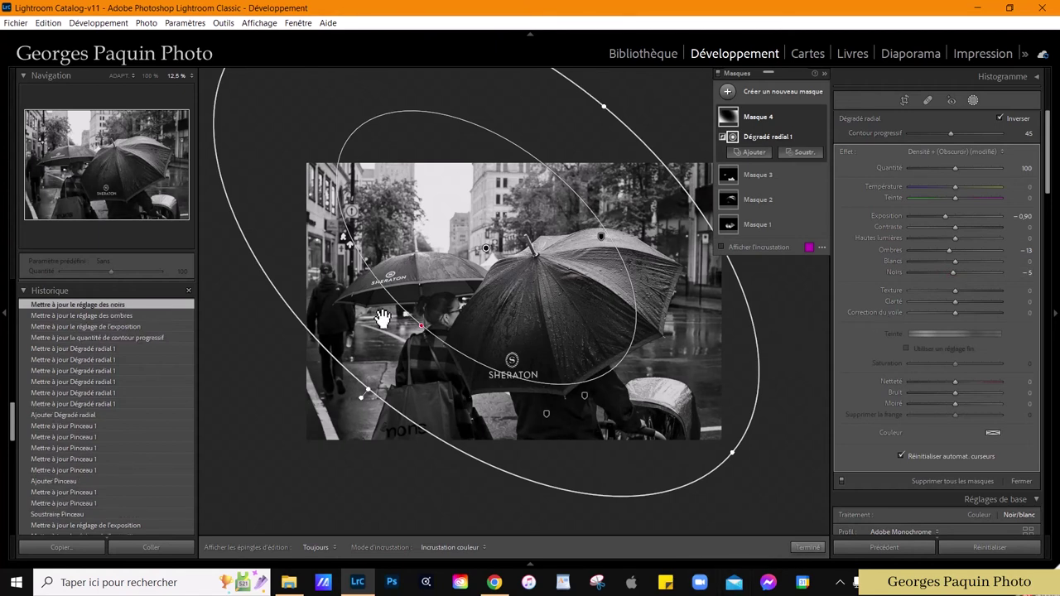
pyautogui.moveTo(770, 117)
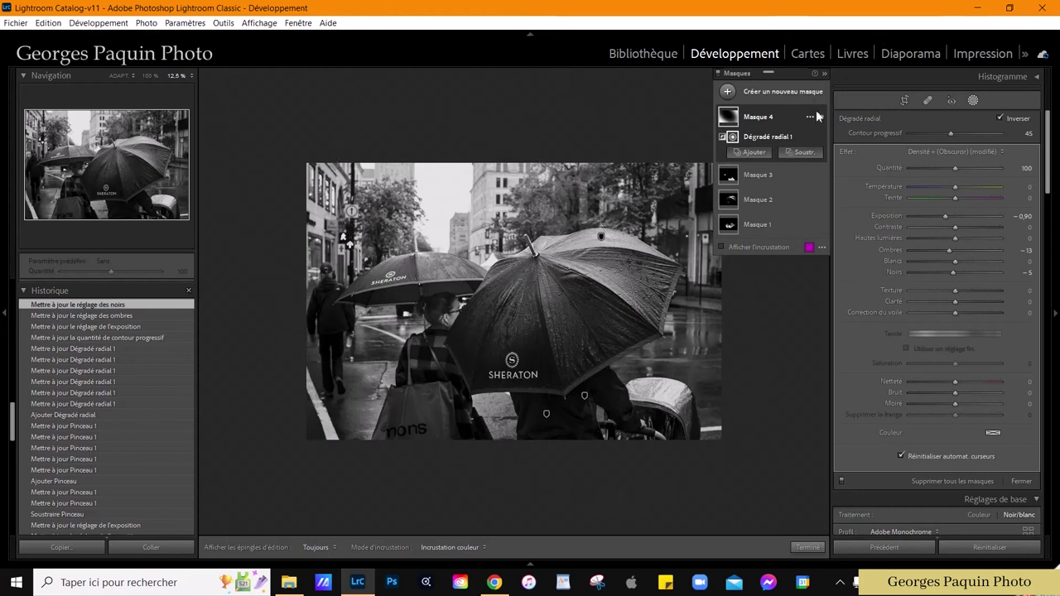
pyautogui.click(819, 117)
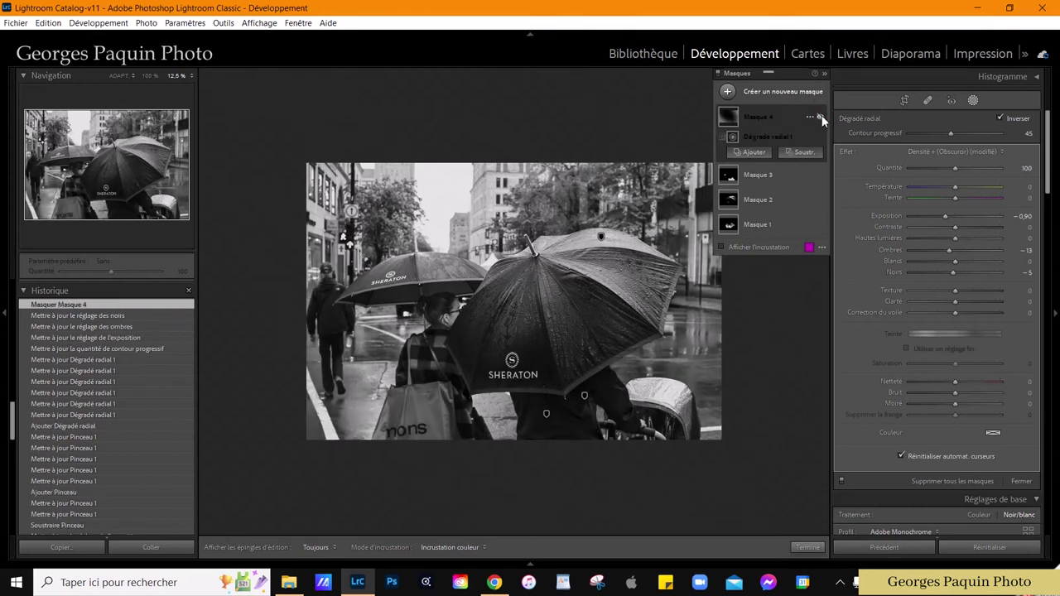
pyautogui.click(822, 114)
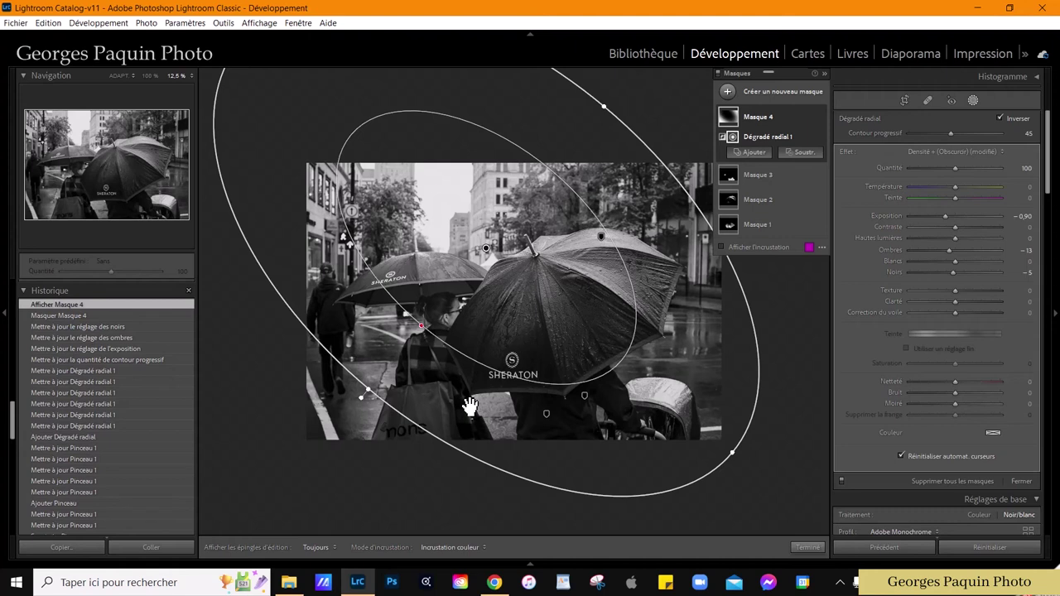
# - Close masking and scroll the settings down to Color Grading
pyautogui.click(807, 548)
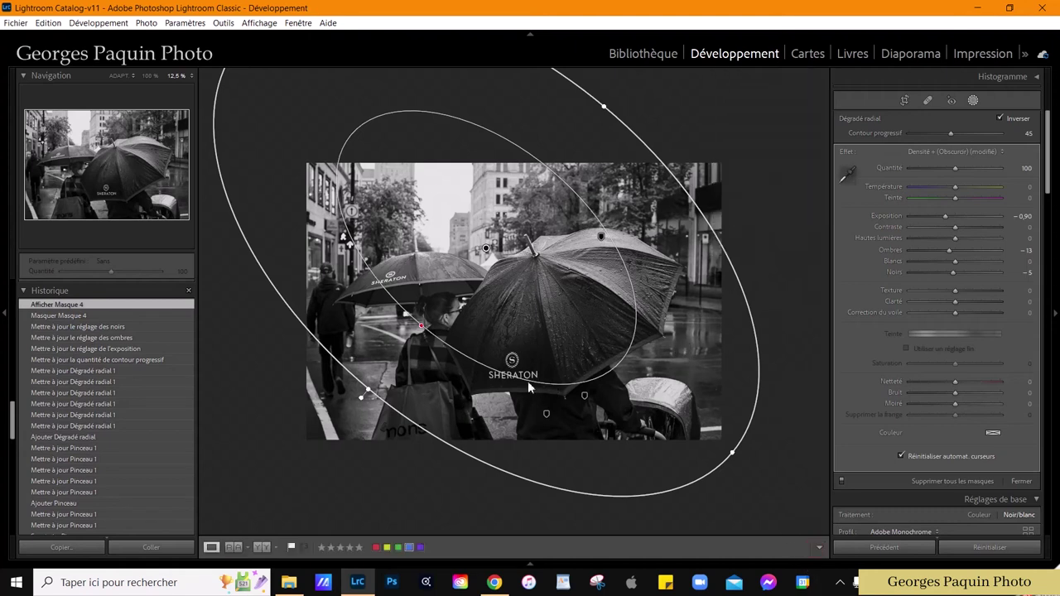
pyautogui.click(563, 372)
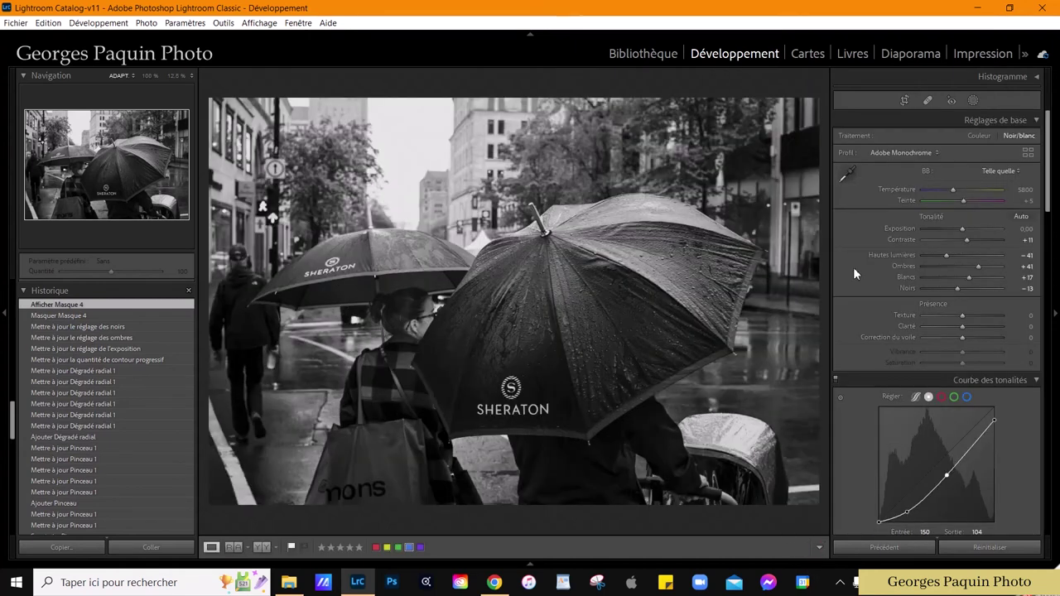
pyautogui.scroll(-5, 854, 269)
pyautogui.scroll(-5, 854, 269)
pyautogui.scroll(-2, 854, 269)
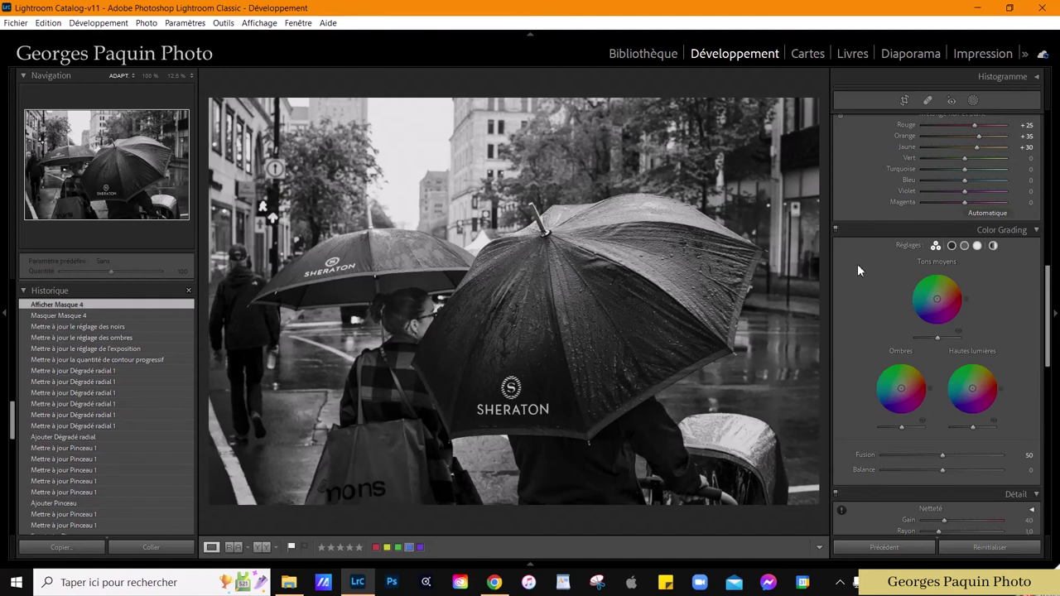
# - Tint the midtones blue: hue 197, saturation 11, luminance +18
pyautogui.click(952, 246)
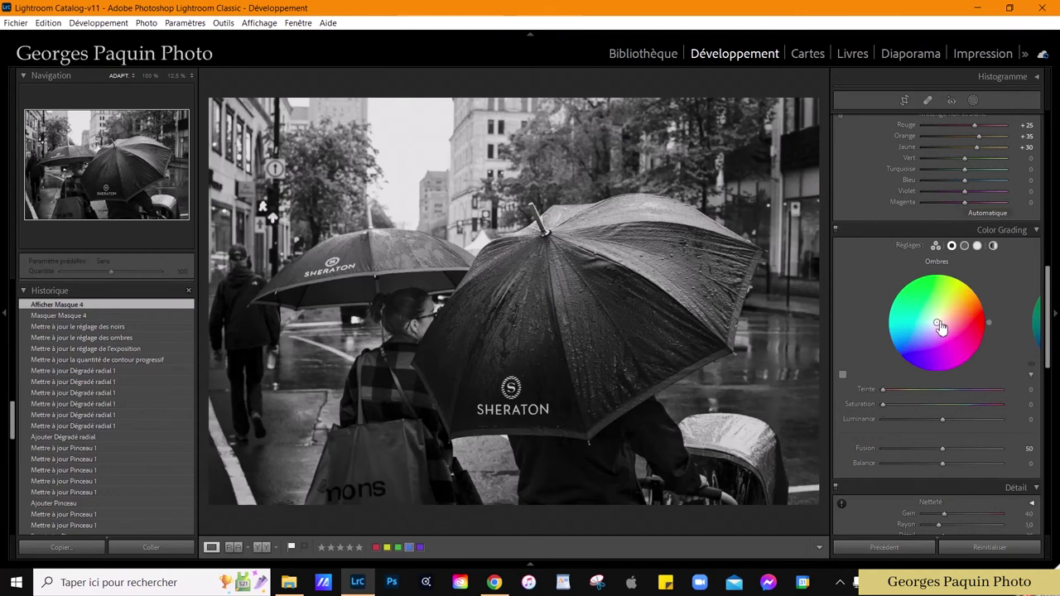
pyautogui.click(963, 247)
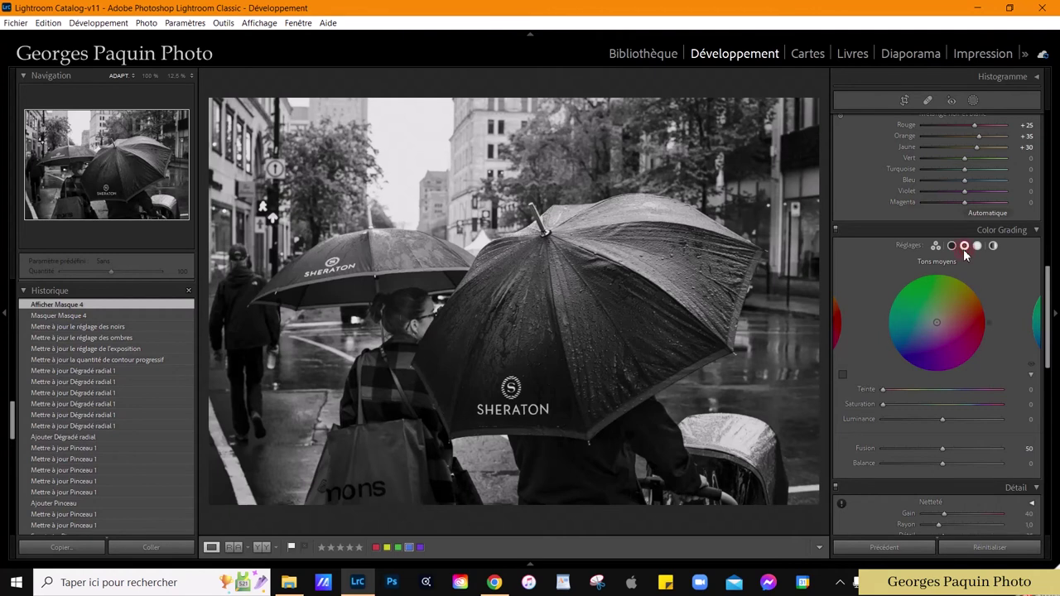
pyautogui.click(934, 321)
pyautogui.moveTo(931, 329); pyautogui.dragTo(931, 324)
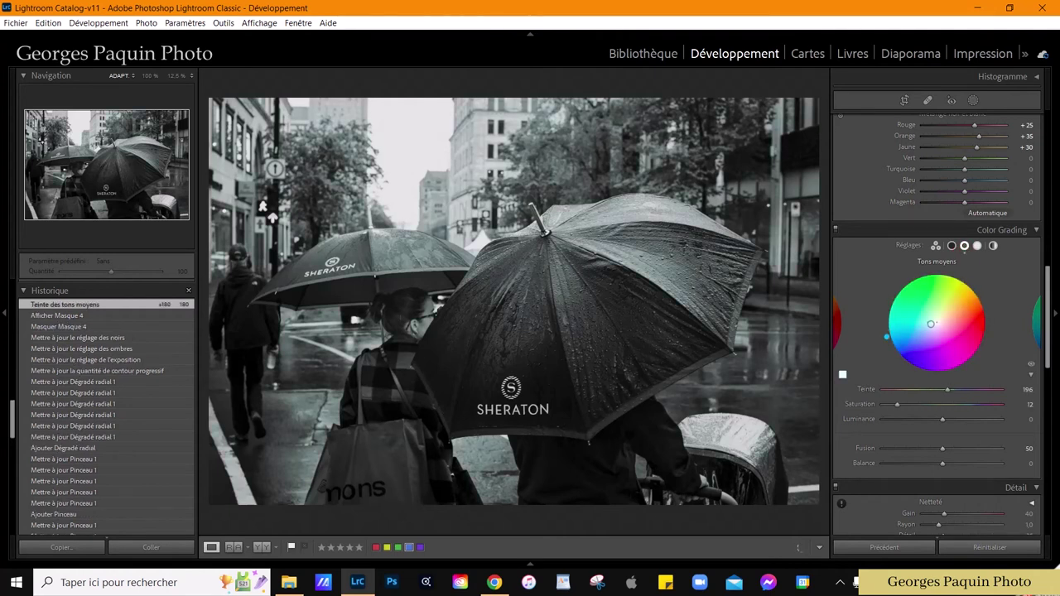
pyautogui.moveTo(897, 404); pyautogui.dragTo(952, 427)
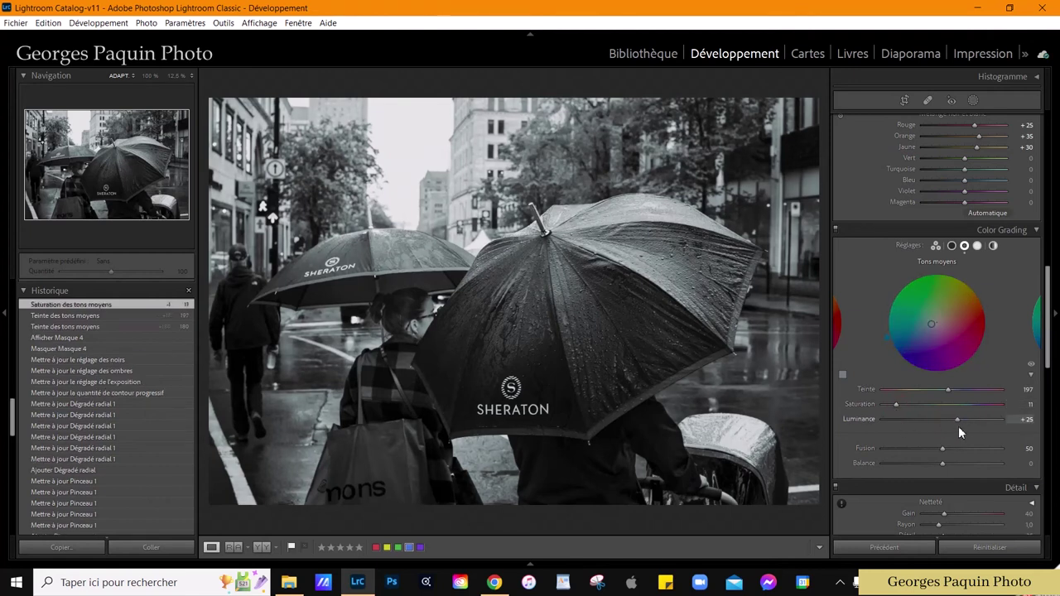
# - Grade the highlights to hue 79, saturation 16, luminance −4, with balance +30 and blending 29
pyautogui.click(977, 245)
pyautogui.moveTo(938, 325); pyautogui.dragTo(947, 272)
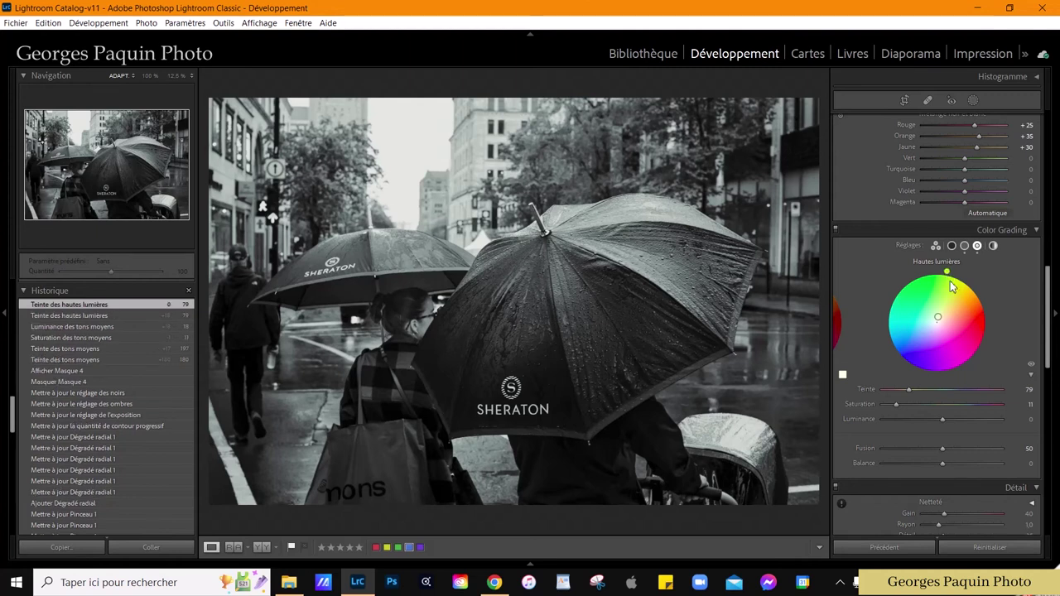
pyautogui.moveTo(899, 405); pyautogui.dragTo(900, 404)
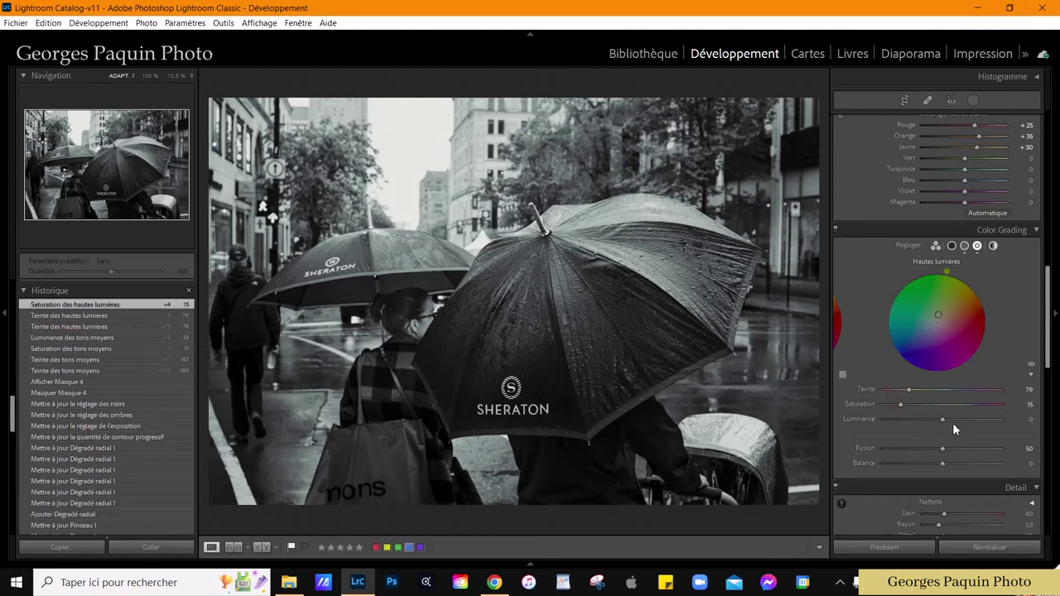
pyautogui.moveTo(970, 421); pyautogui.dragTo(935, 445)
pyautogui.moveTo(935, 437); pyautogui.dragTo(942, 431)
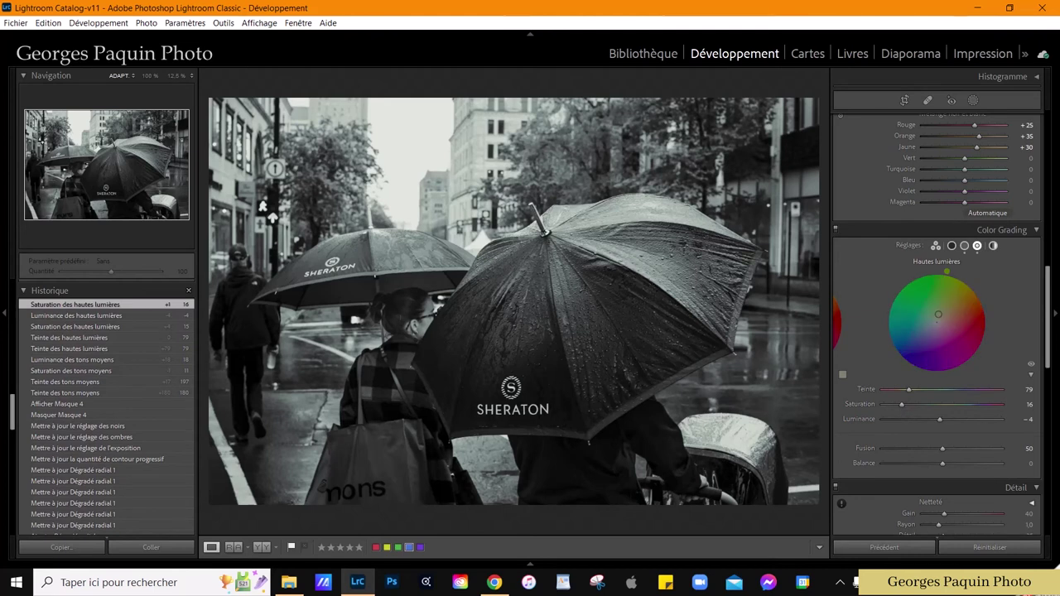
pyautogui.moveTo(942, 463)
pyautogui.moveTo(942, 464); pyautogui.dragTo(960, 461)
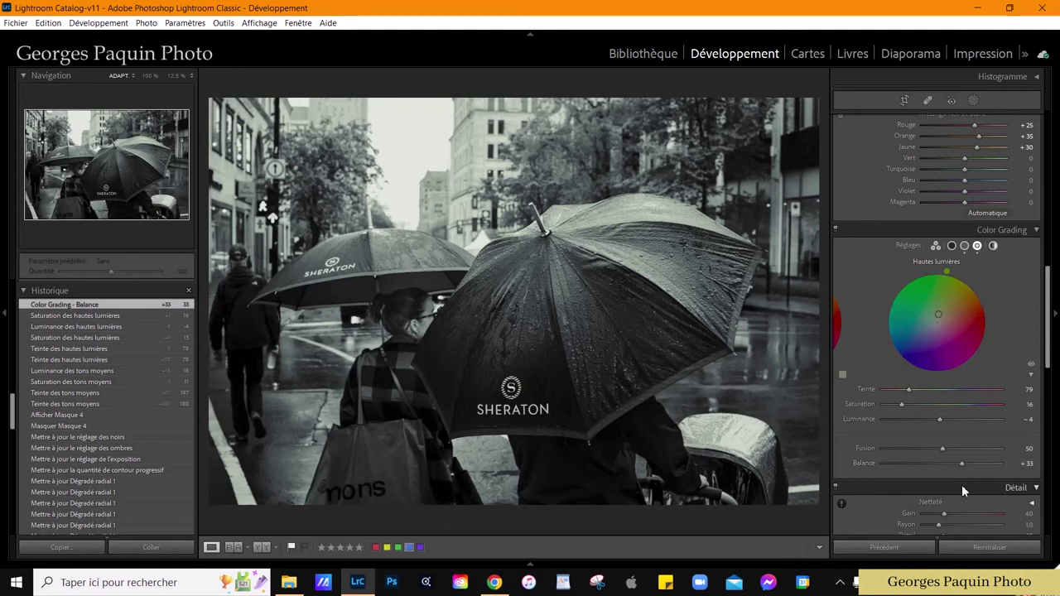
pyautogui.moveTo(960, 466); pyautogui.dragTo(917, 450)
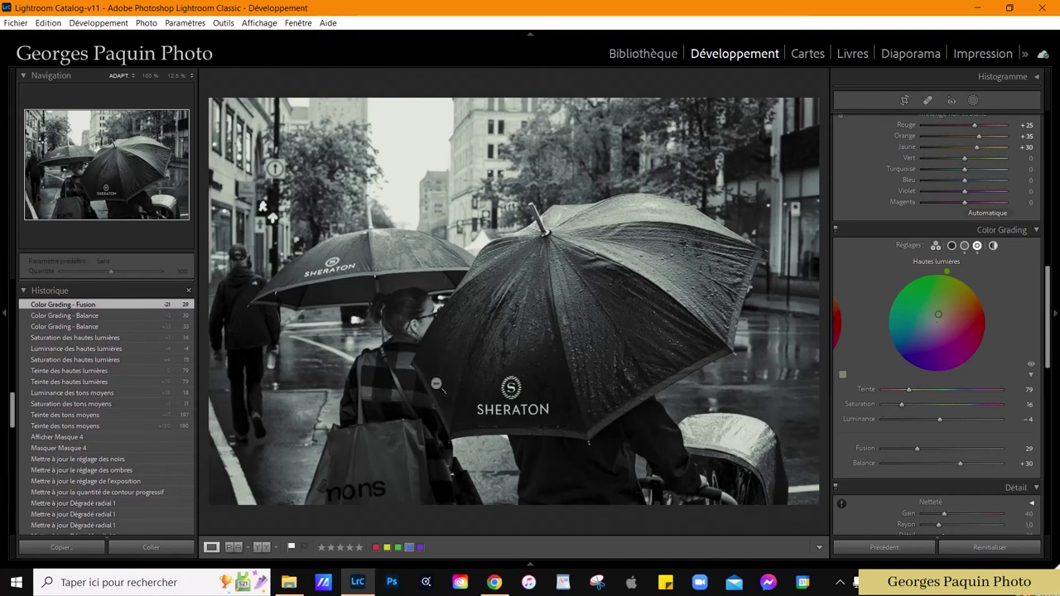
# - Crop to a 5 x 7 aspect ratio, nudging the photo slightly left, and apply it
pyautogui.click(904, 101)
pyautogui.click(1008, 137)
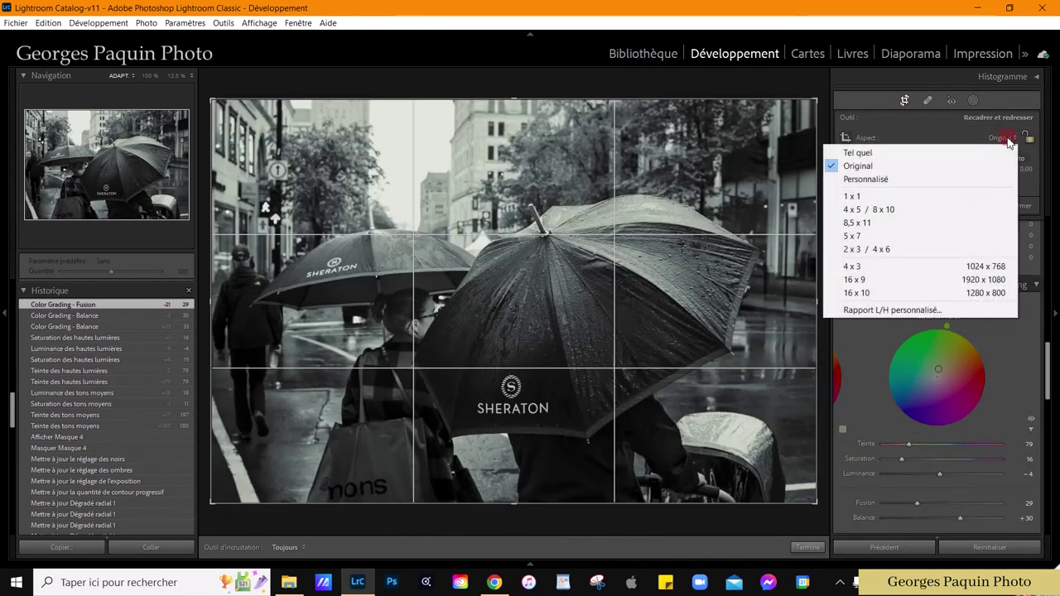
pyautogui.click(880, 239)
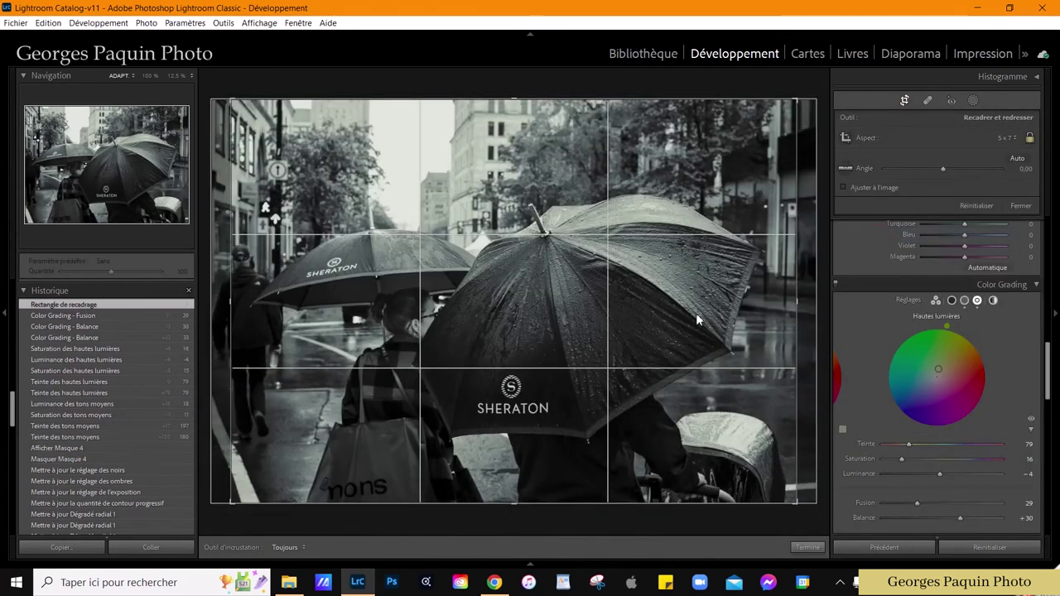
pyautogui.moveTo(574, 315); pyautogui.dragTo(556, 321)
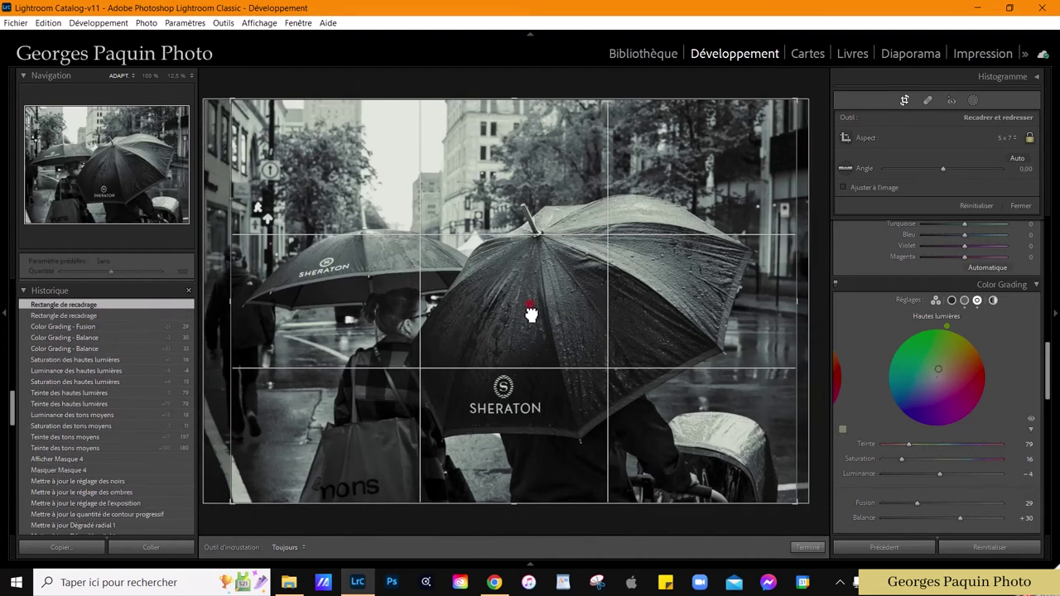
pyautogui.moveTo(536, 313); pyautogui.dragTo(516, 320)
pyautogui.click(808, 547)
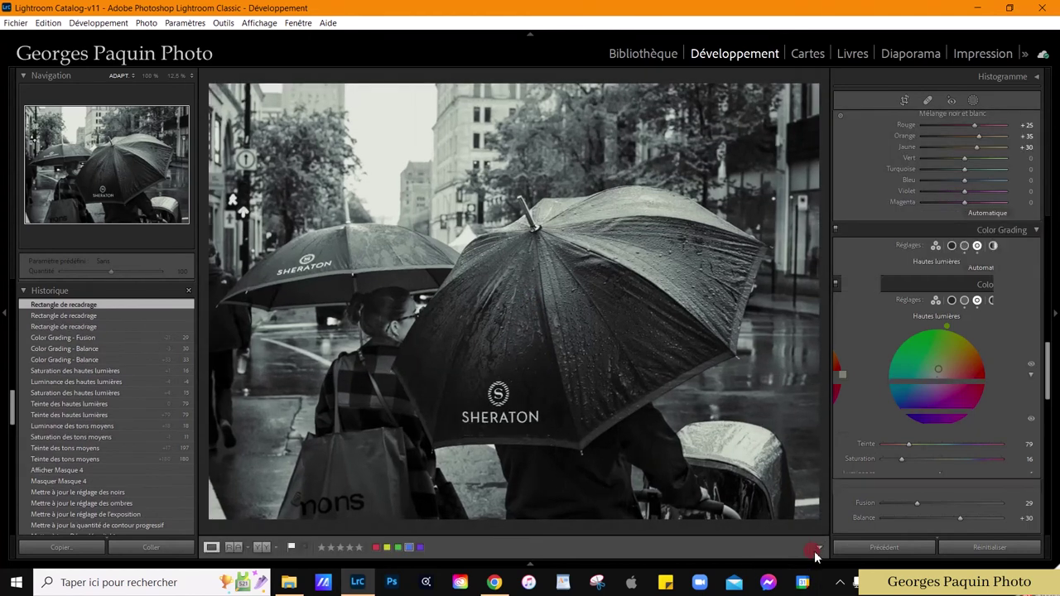
pyautogui.scroll(-5, 876, 285)
pyautogui.scroll(-3, 876, 286)
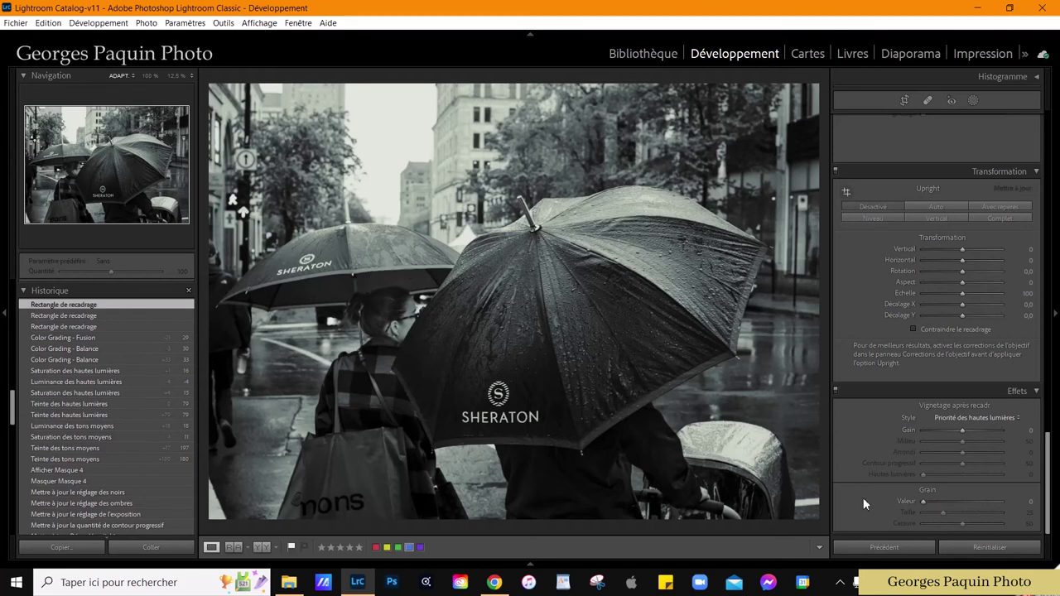
# - Zoom to 50% on the umbrella and add grain: amount 72, size 48, roughness 70
pyautogui.click(494, 328)
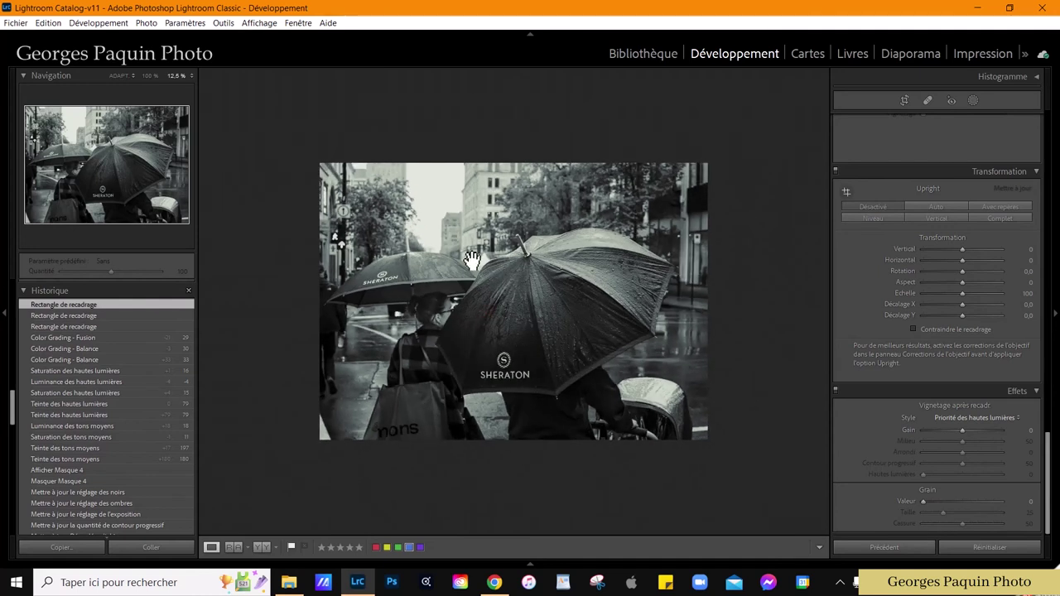
pyautogui.moveTo(577, 392); pyautogui.dragTo(577, 393)
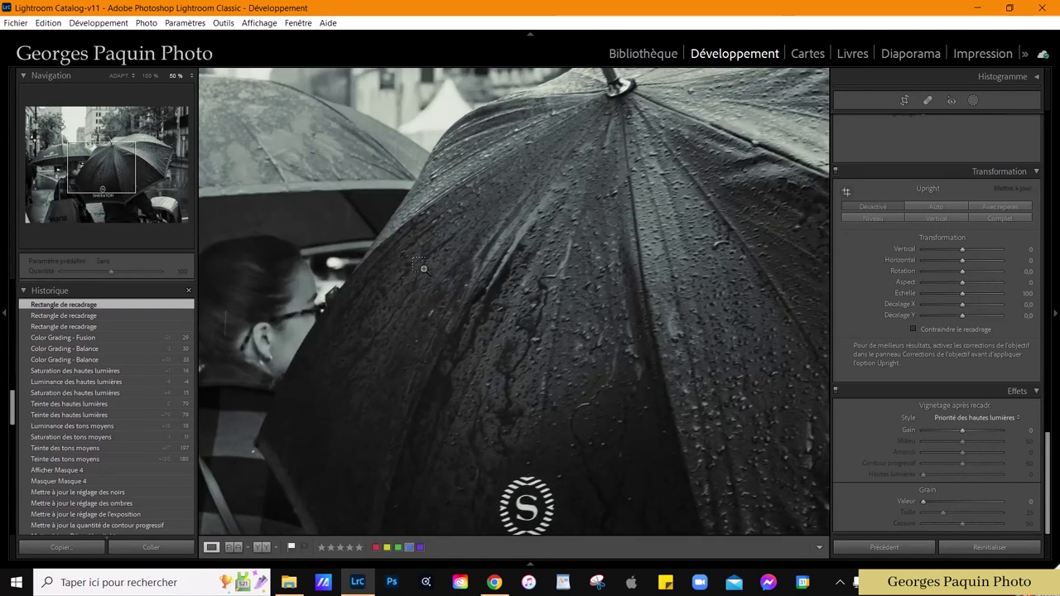
pyautogui.moveTo(350, 389); pyautogui.dragTo(443, 345)
pyautogui.moveTo(477, 313); pyautogui.dragTo(449, 406)
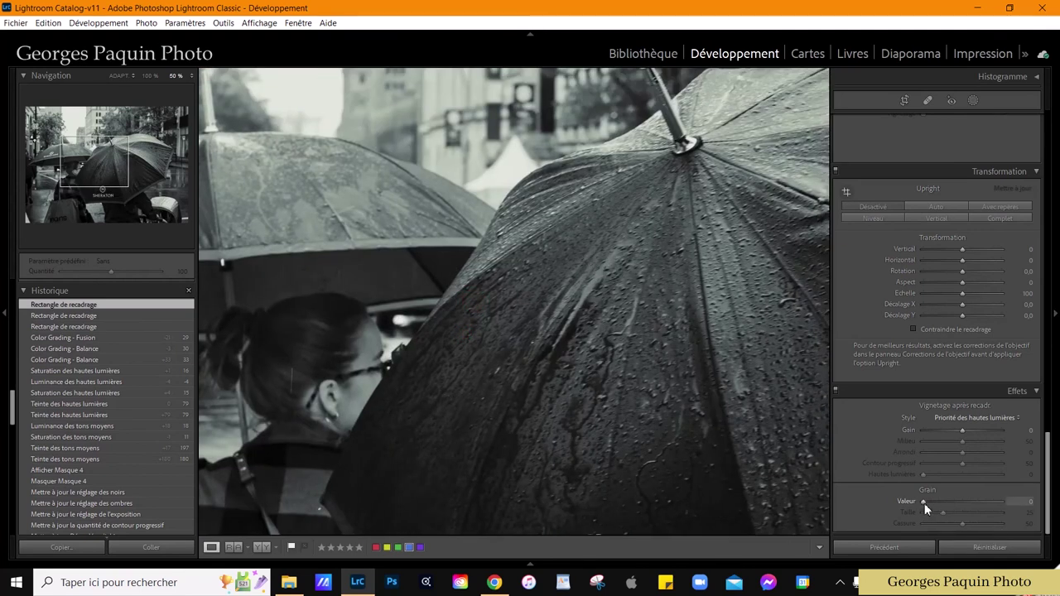
pyautogui.moveTo(924, 502)
pyautogui.mouseDown()
pyautogui.moveTo(979, 520)
pyautogui.moveTo(961, 513)
pyautogui.mouseUp()
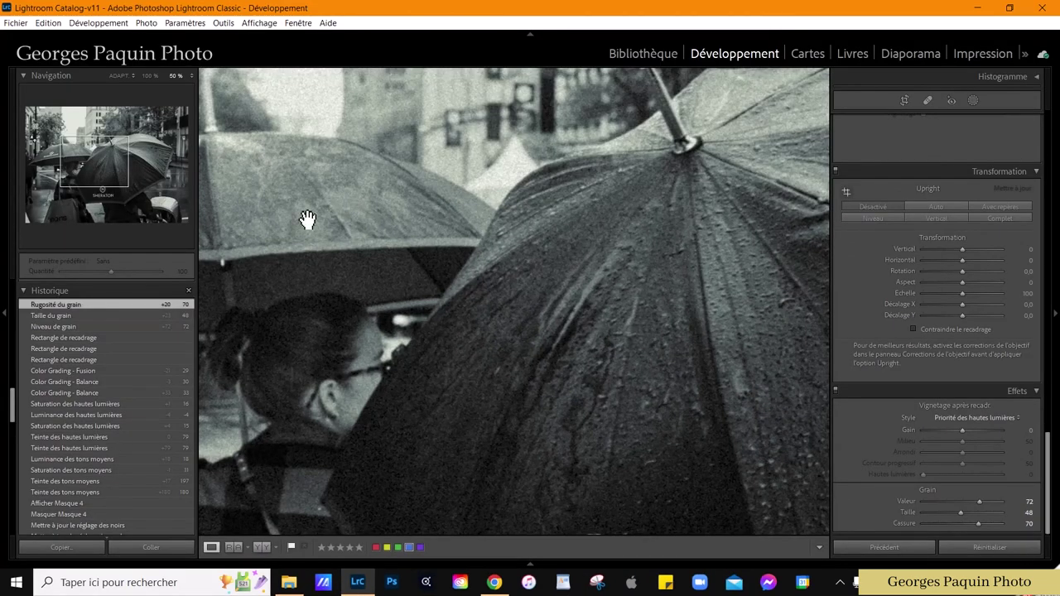
pyautogui.click(352, 252)
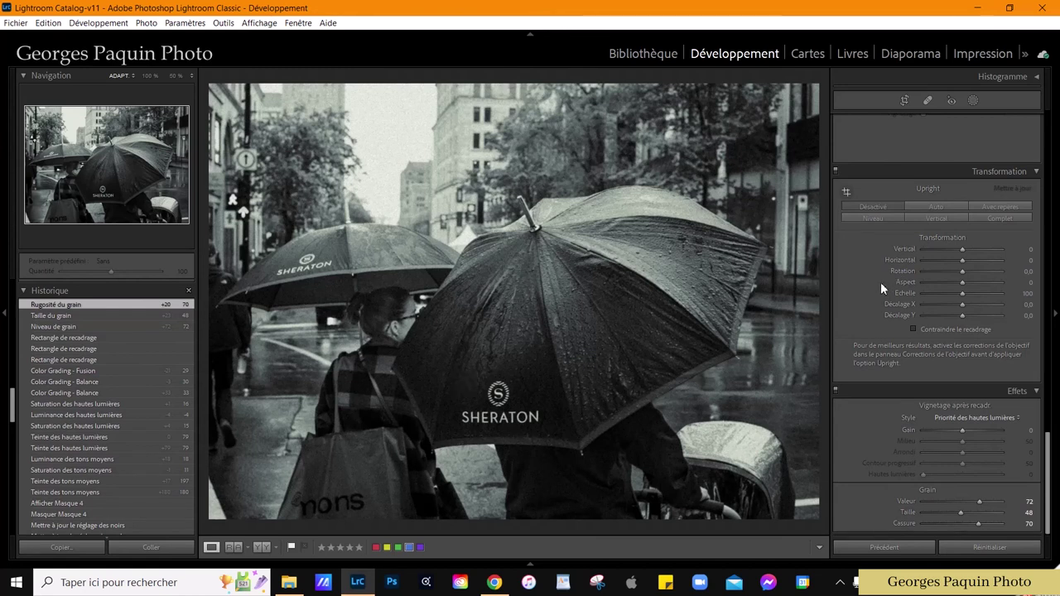
# - Add a Priorité de la couleur vignette: amount −25, midpoint 65, roundness −25, feather 70, highlights 85
pyautogui.press('Down')
pyautogui.press('Down')
pyautogui.press('Down')
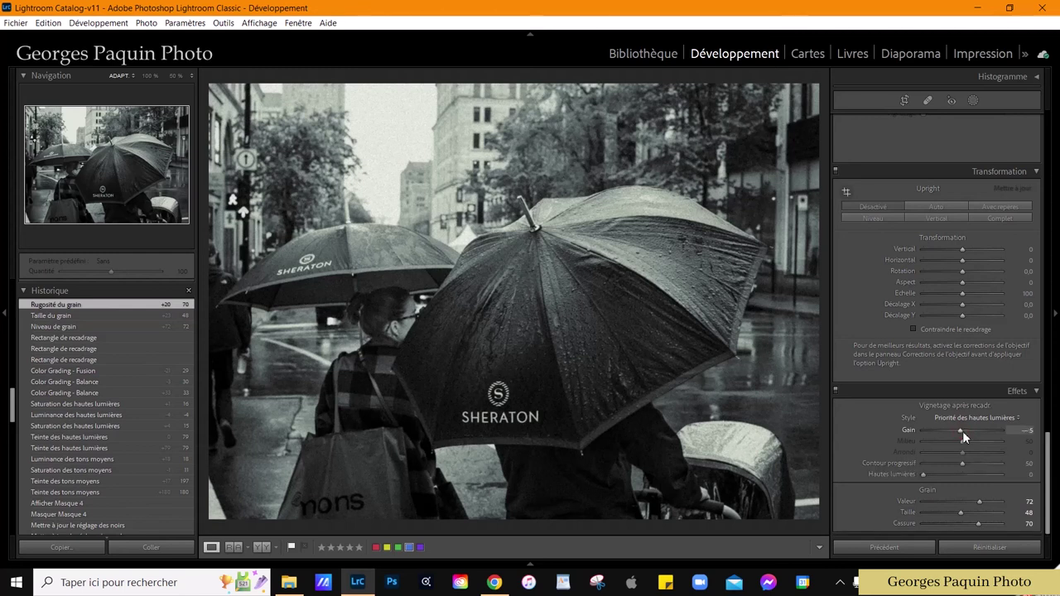
pyautogui.press('Down')
pyautogui.press('Down')
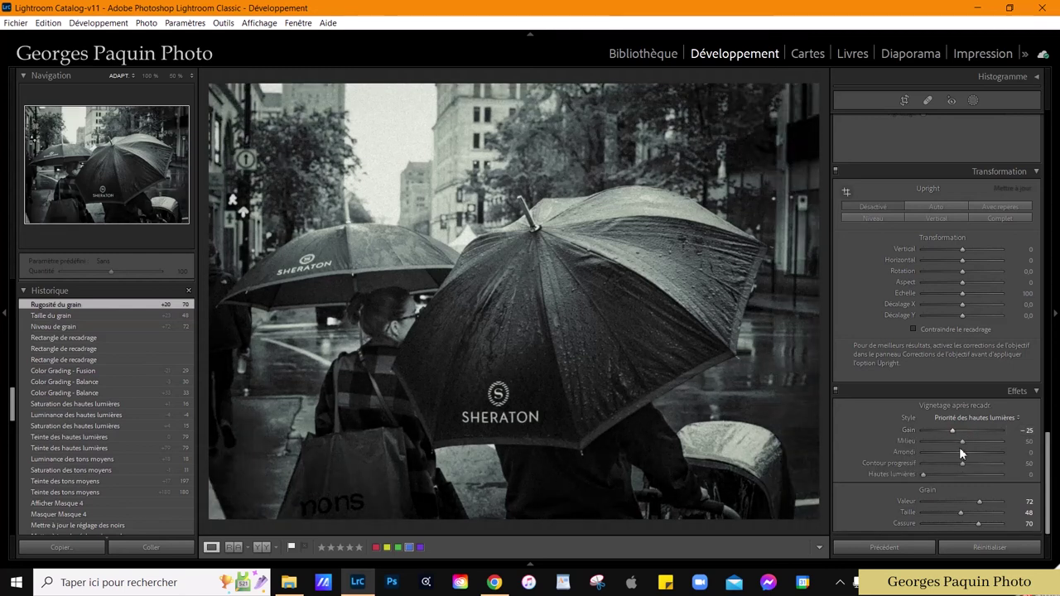
pyautogui.press('Down')
pyautogui.press('Down')
pyautogui.press('Down')
pyautogui.press('Up')
pyautogui.press('Up')
pyautogui.press('Up')
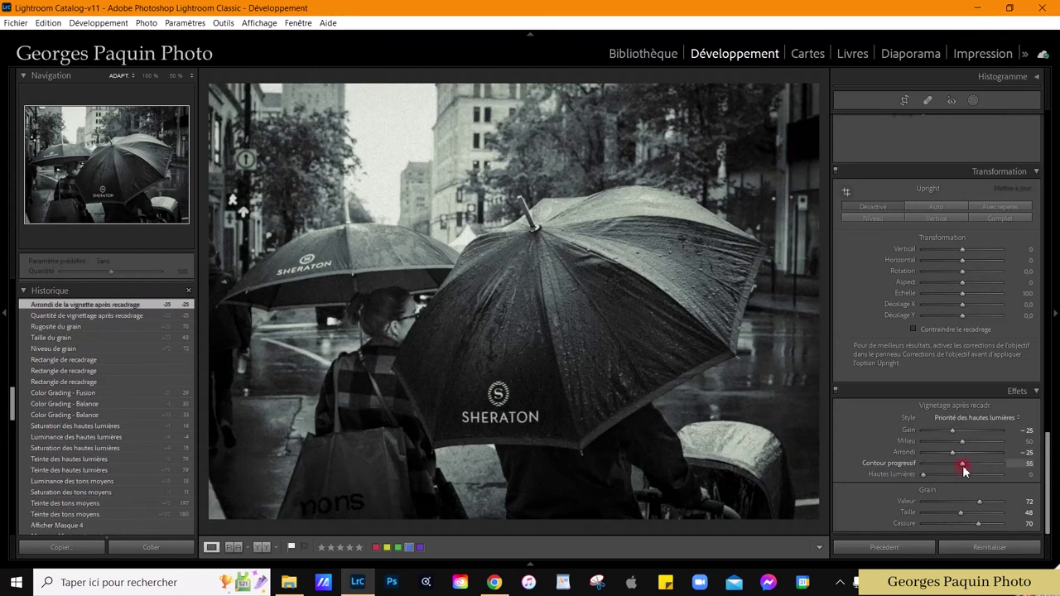
pyautogui.press('Up')
pyautogui.press('Up')
pyautogui.press('Up')
pyautogui.click(975, 418)
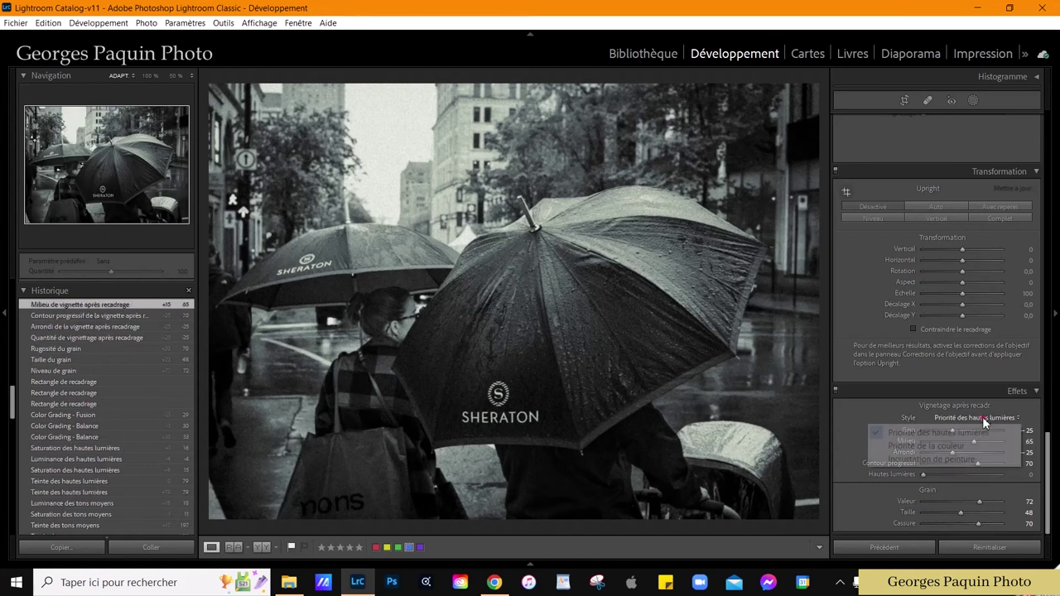
pyautogui.click(956, 448)
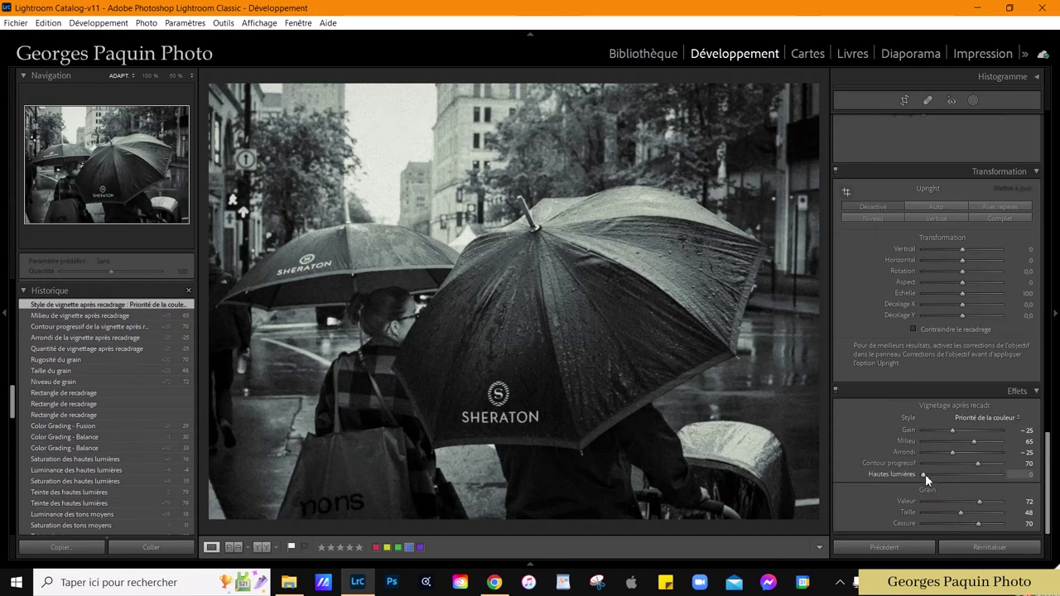
pyautogui.moveTo(923, 476); pyautogui.dragTo(990, 484)
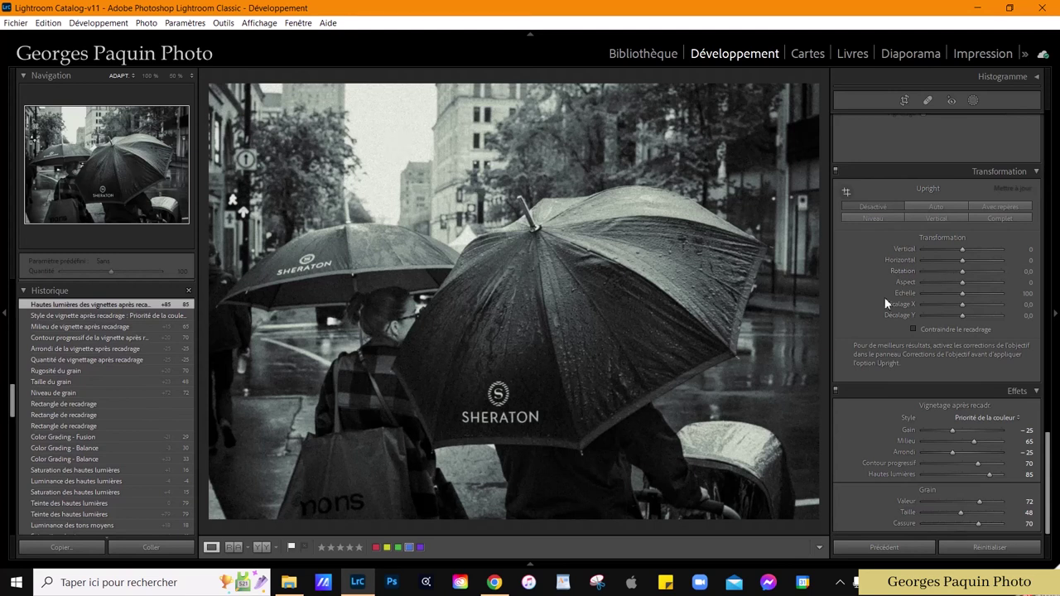
# - In the Basic panel, nudge exposure, lift shadows to +56 and set blacks to −3
pyautogui.scroll(5, 852, 311)
pyautogui.scroll(5, 852, 311)
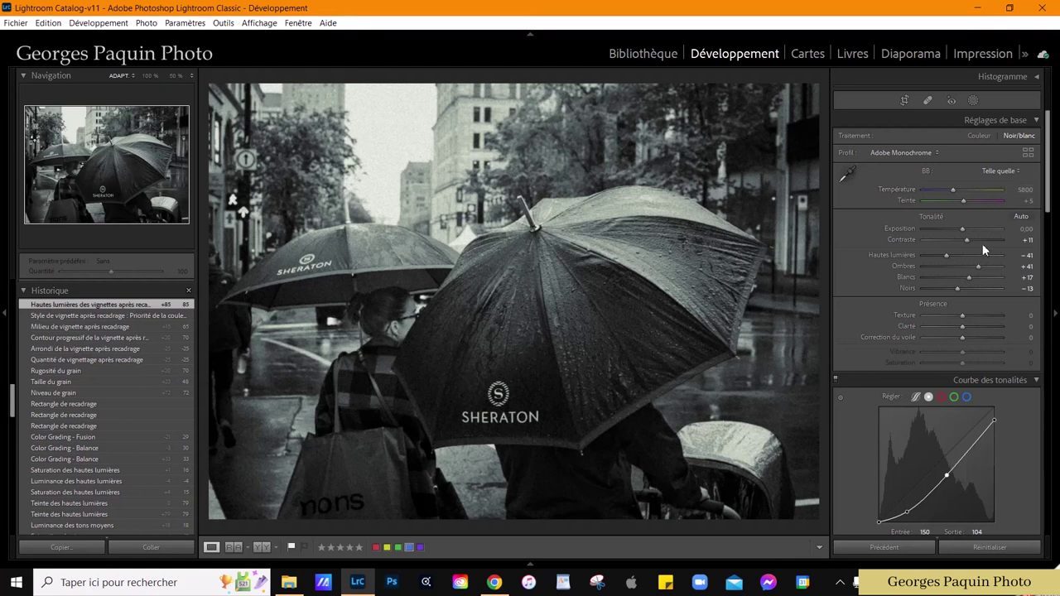
pyautogui.click(963, 229)
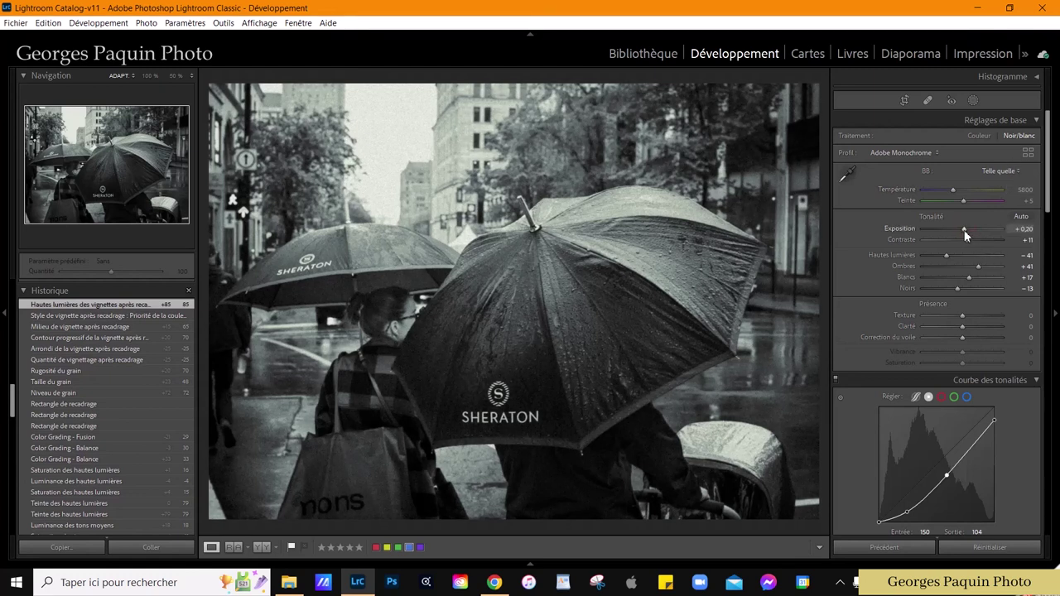
pyautogui.moveTo(964, 229); pyautogui.dragTo(962, 229)
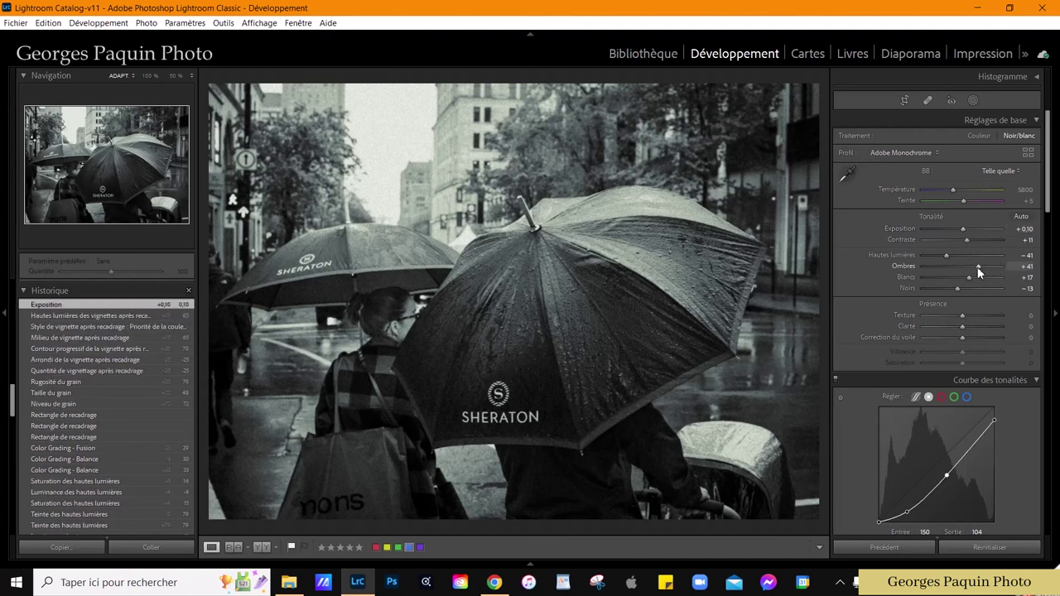
pyautogui.press('Up')
pyautogui.press('Up')
pyautogui.press('Up')
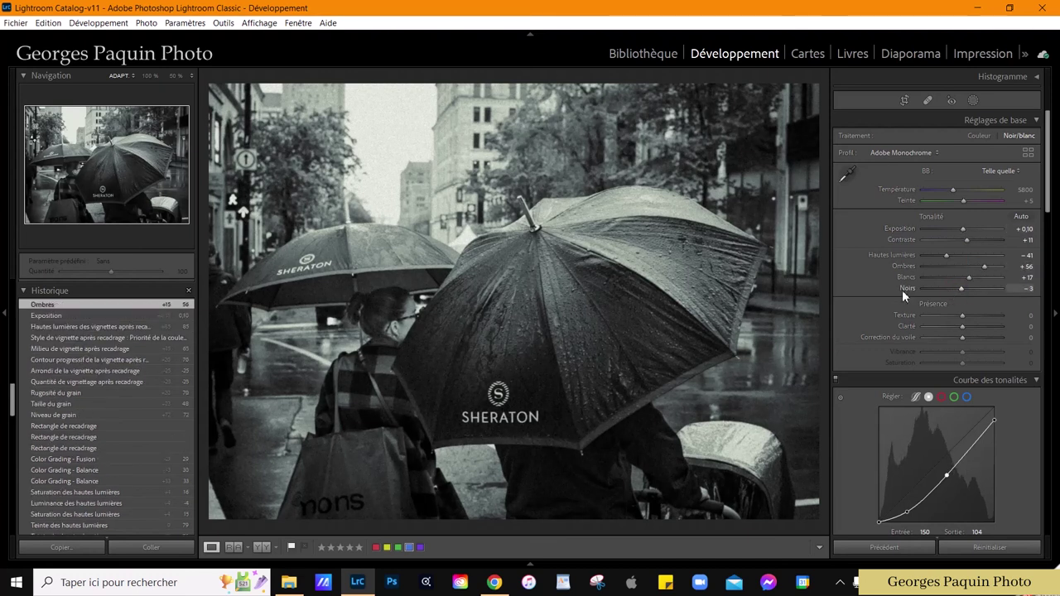
pyautogui.press('Up')
pyautogui.press('Up')
# - Reset exposure to 0.00 and pull highlights down to −54
pyautogui.click(1024, 229)
pyautogui.write('0,4')
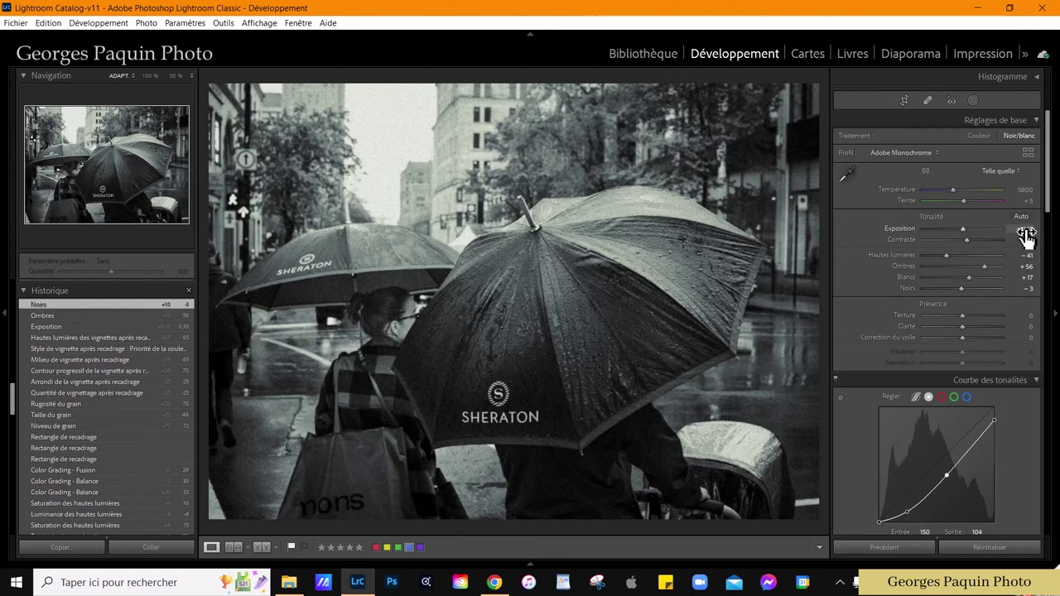
pyautogui.press('Return')
pyautogui.write('0')
pyautogui.press('Return')
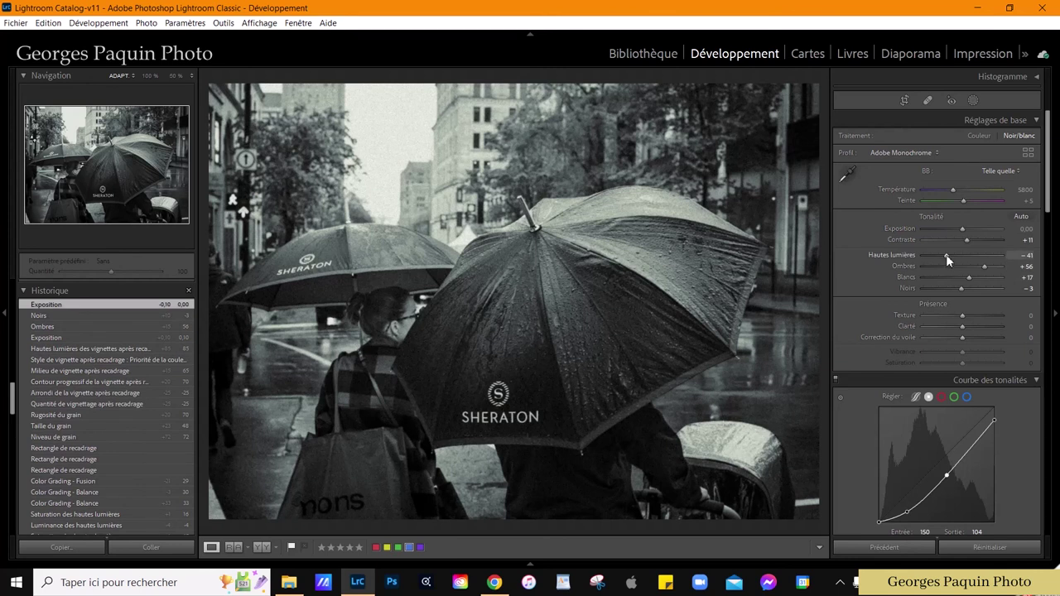
pyautogui.moveTo(945, 254); pyautogui.dragTo(940, 259)
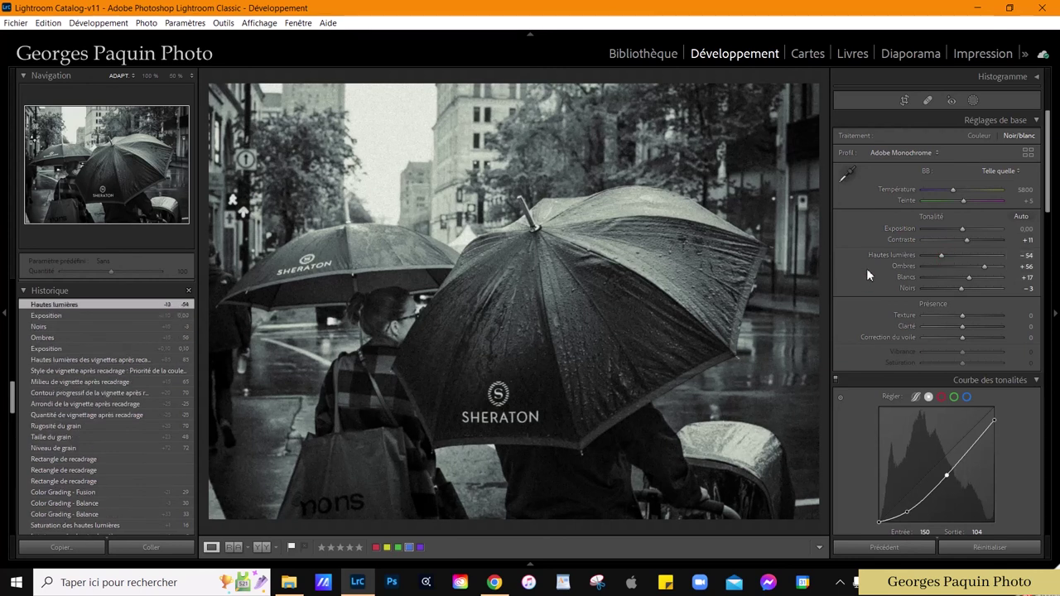